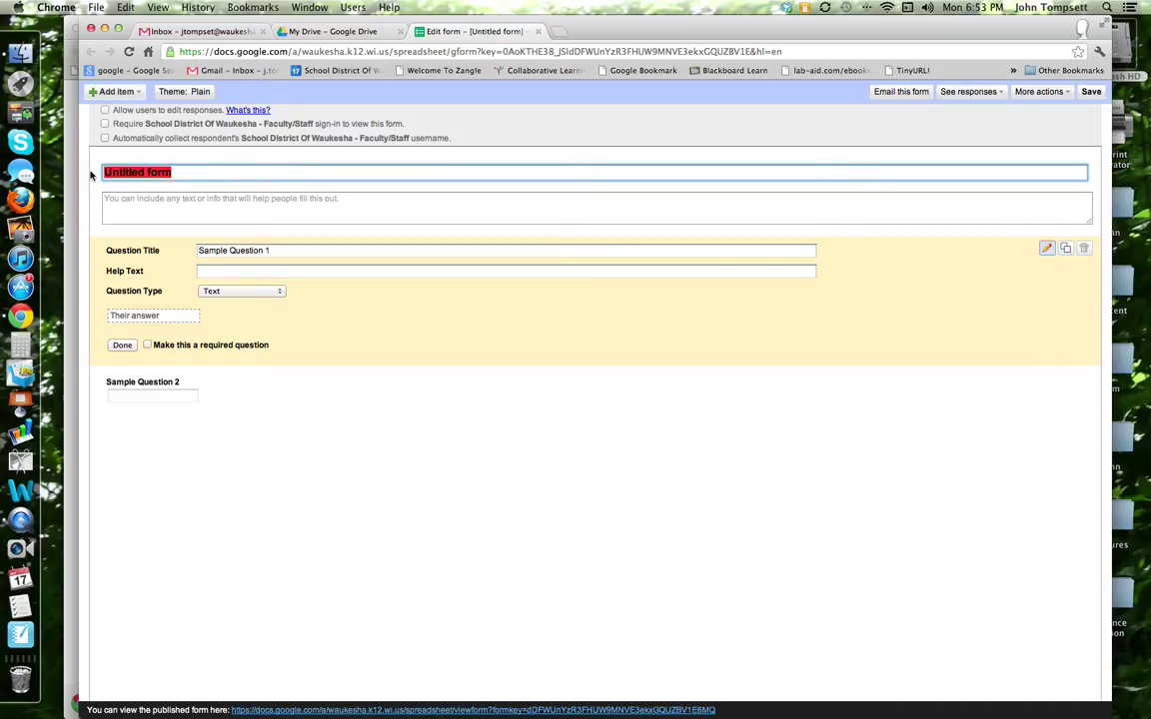
Title the form with the teacher's name plus "Reading Log" and turn the first sample question into a required "What pages did I read".
type("M")
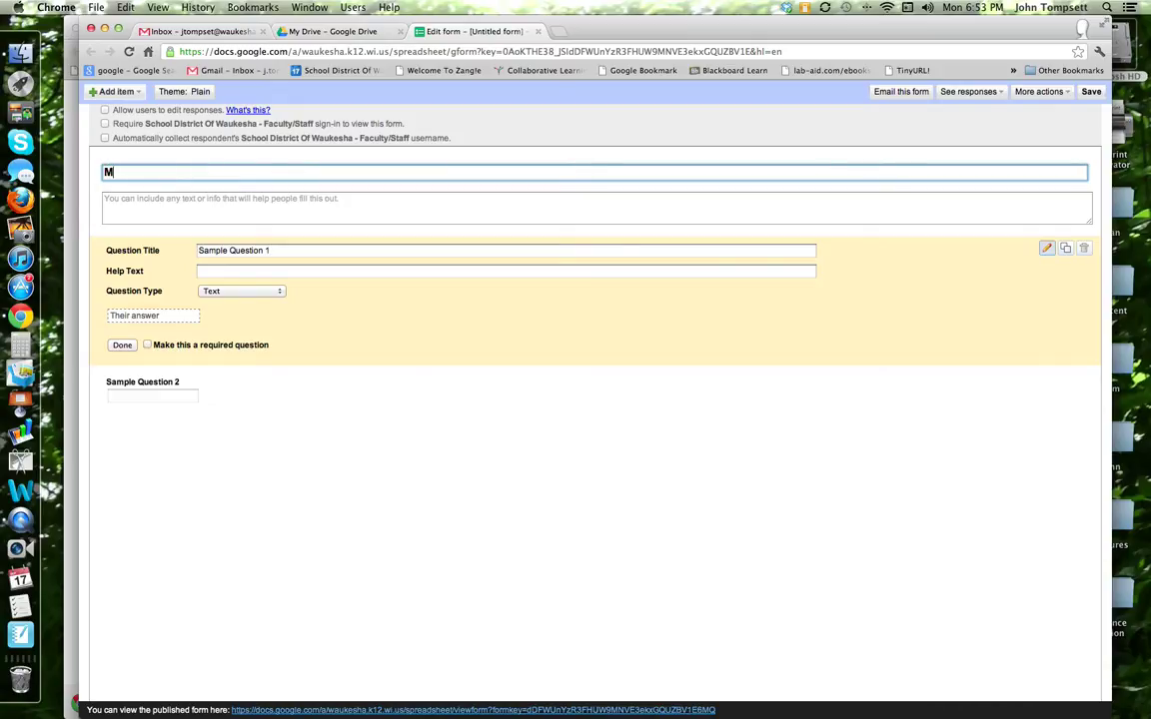
type("r. Tompsett's Reading Log")
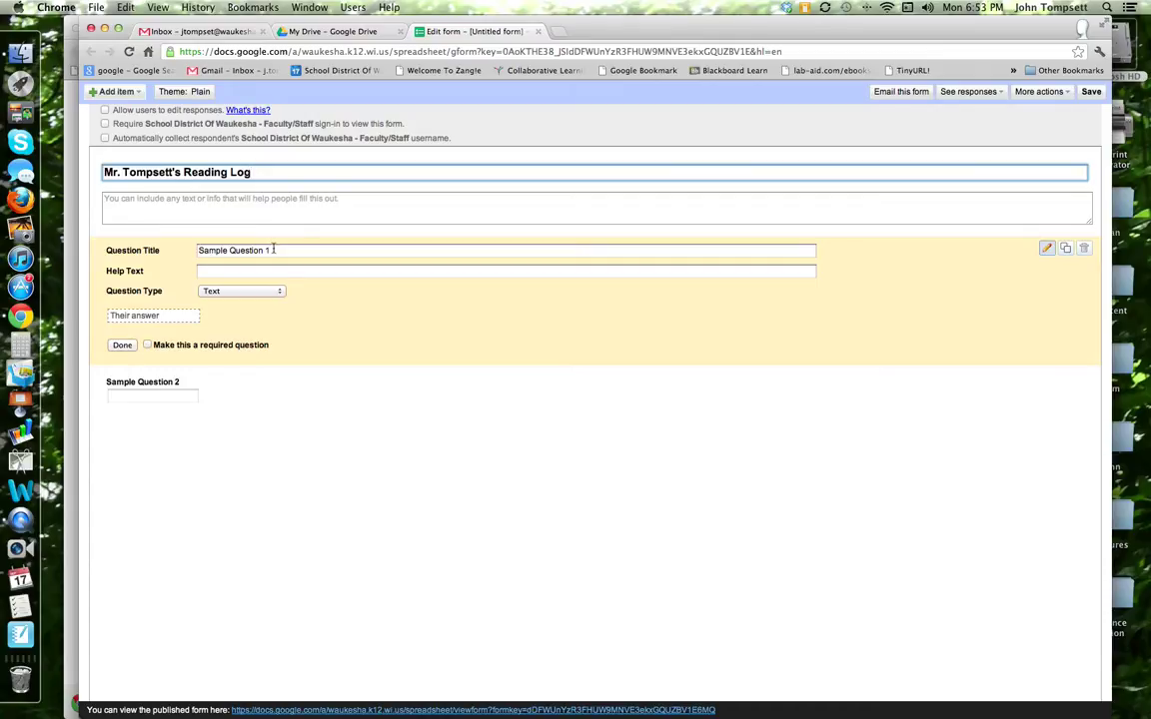
left_click_drag(271, 250, 178, 251)
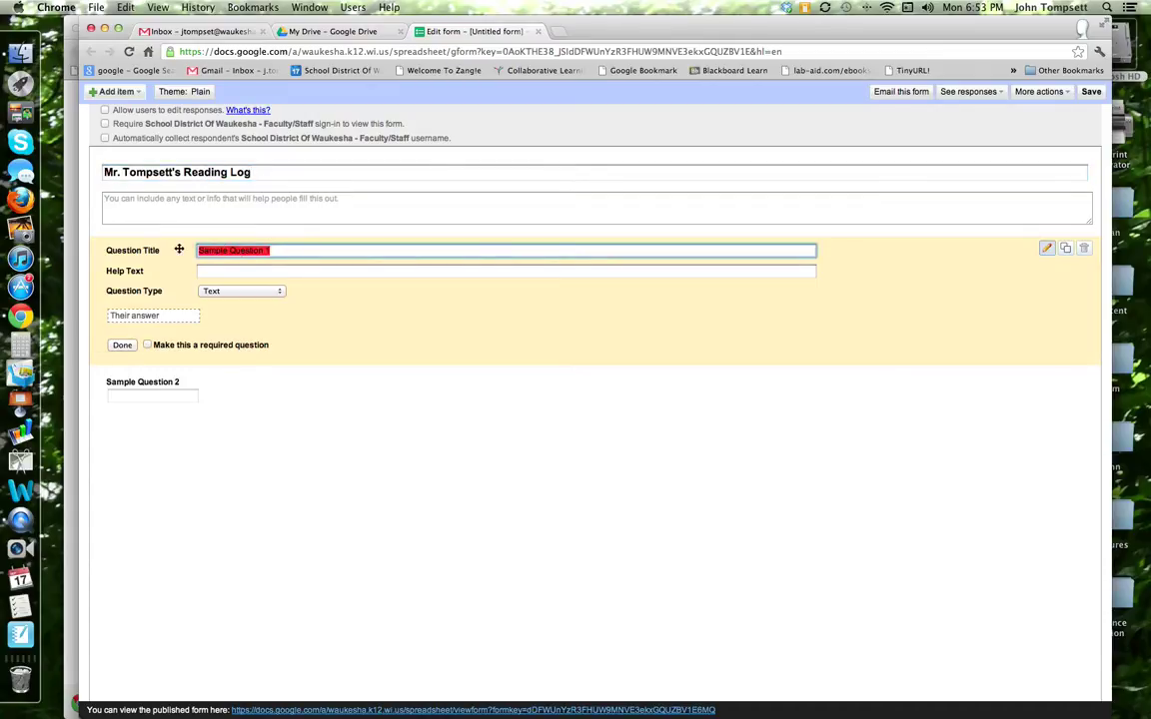
type("Wha")
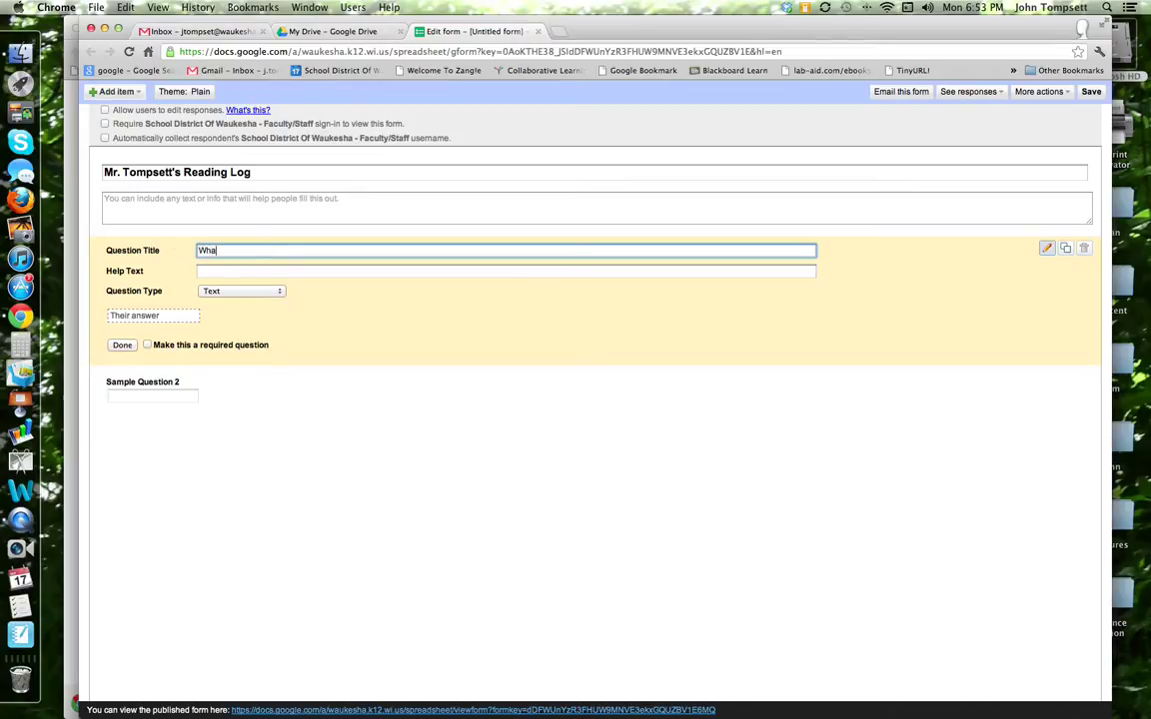
type("t pages did I read")
left_click(148, 345)
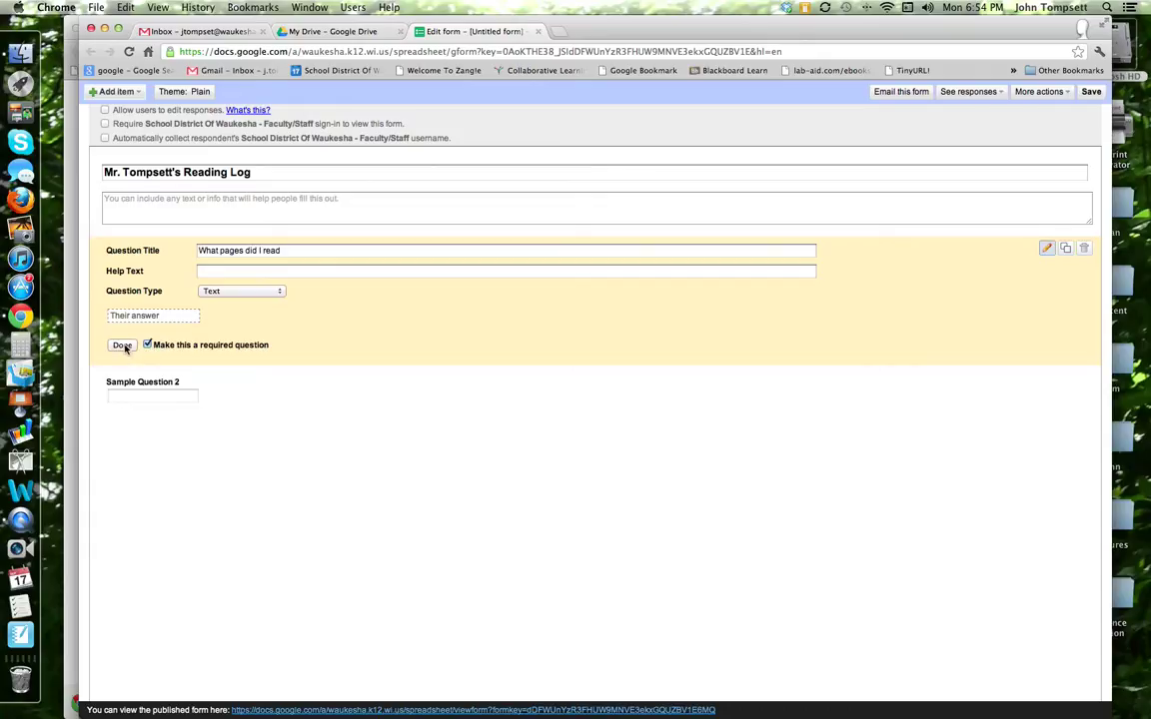
left_click(121, 346)
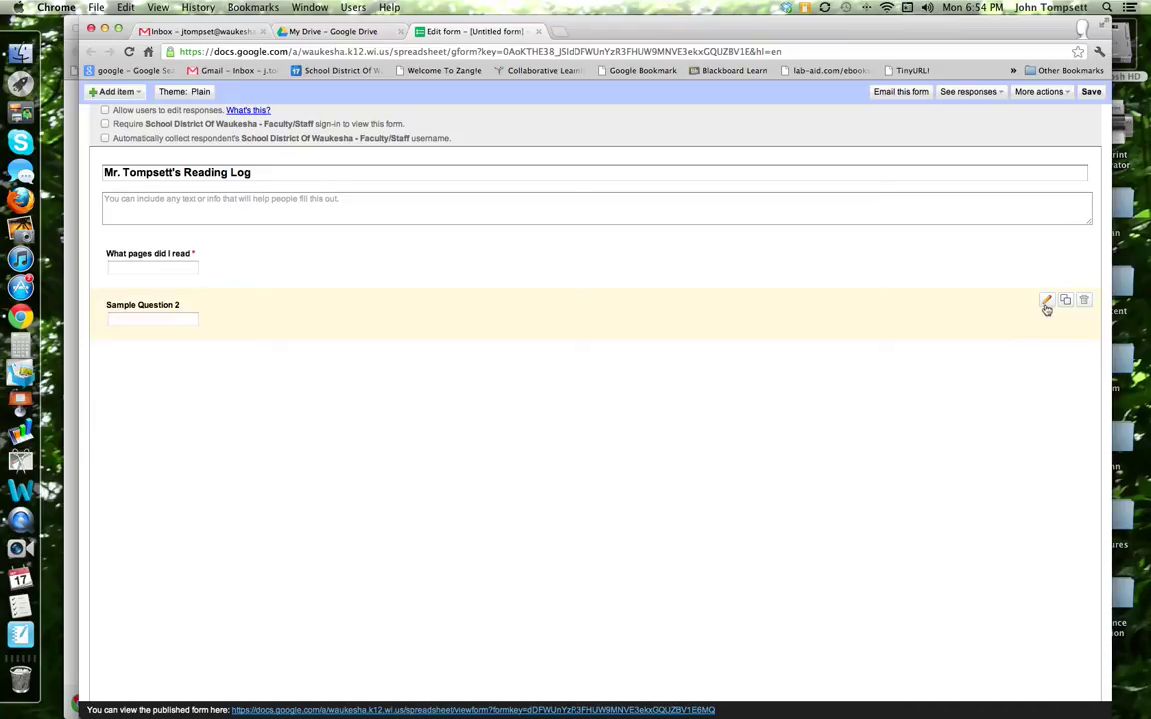
Edit the second sample question and retitle it "What genre was the book?".
left_click(1047, 303)
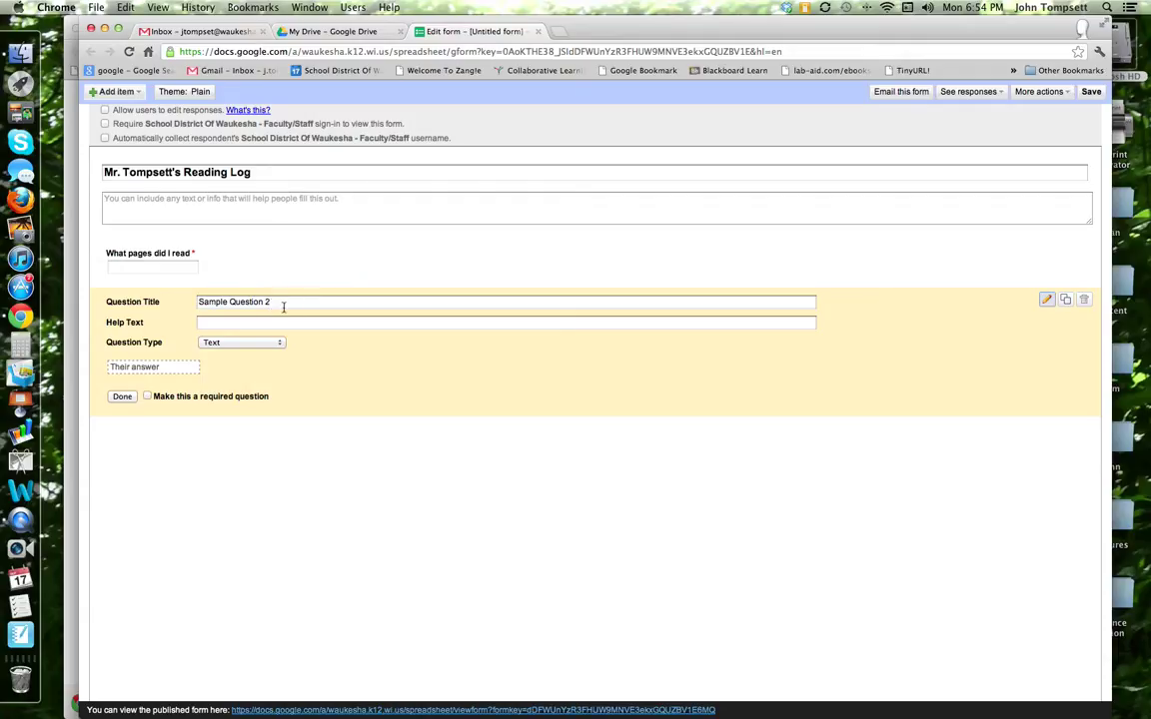
left_click_drag(290, 302, 164, 302)
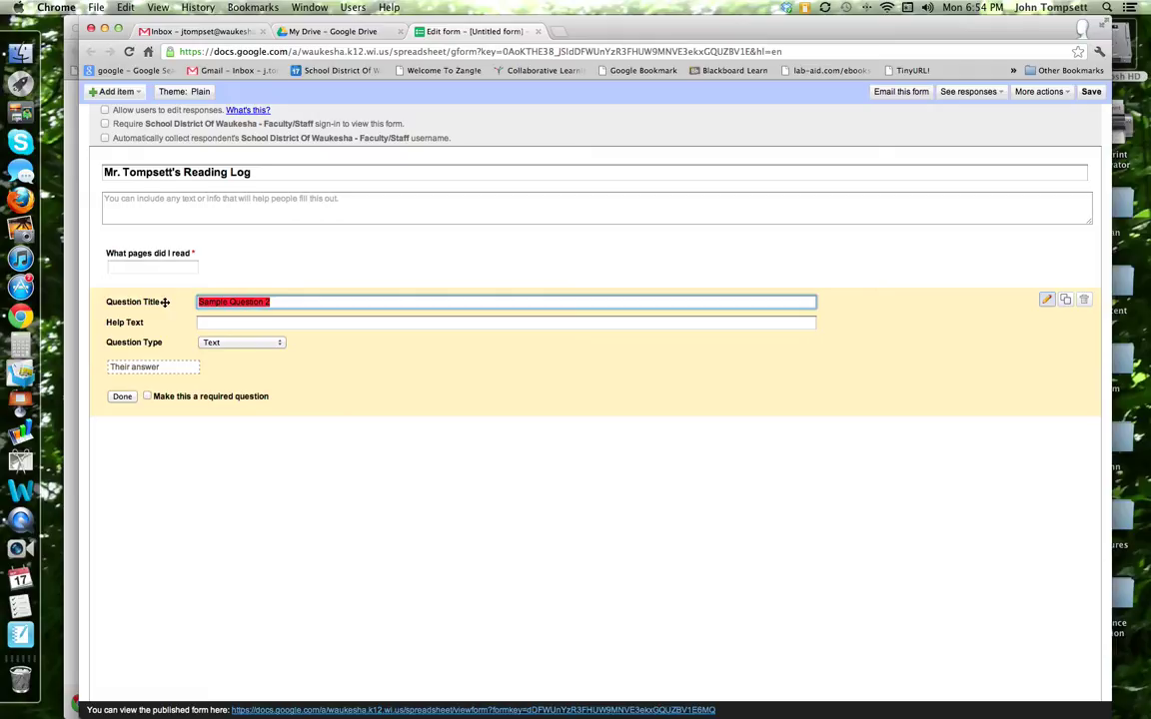
type("WHAT")
key("BackSpace")
key("BackSpace")
key("BackSpace")
key("BackSpace")
key("BackSpace")
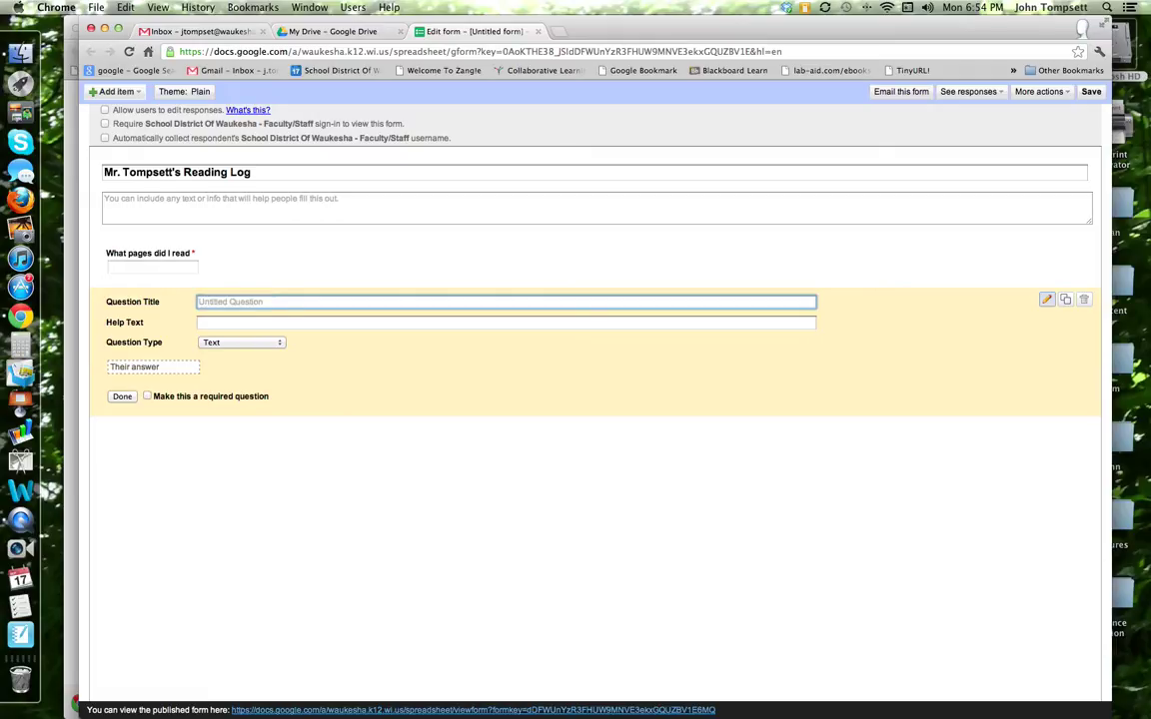
type("What genre was the book?")
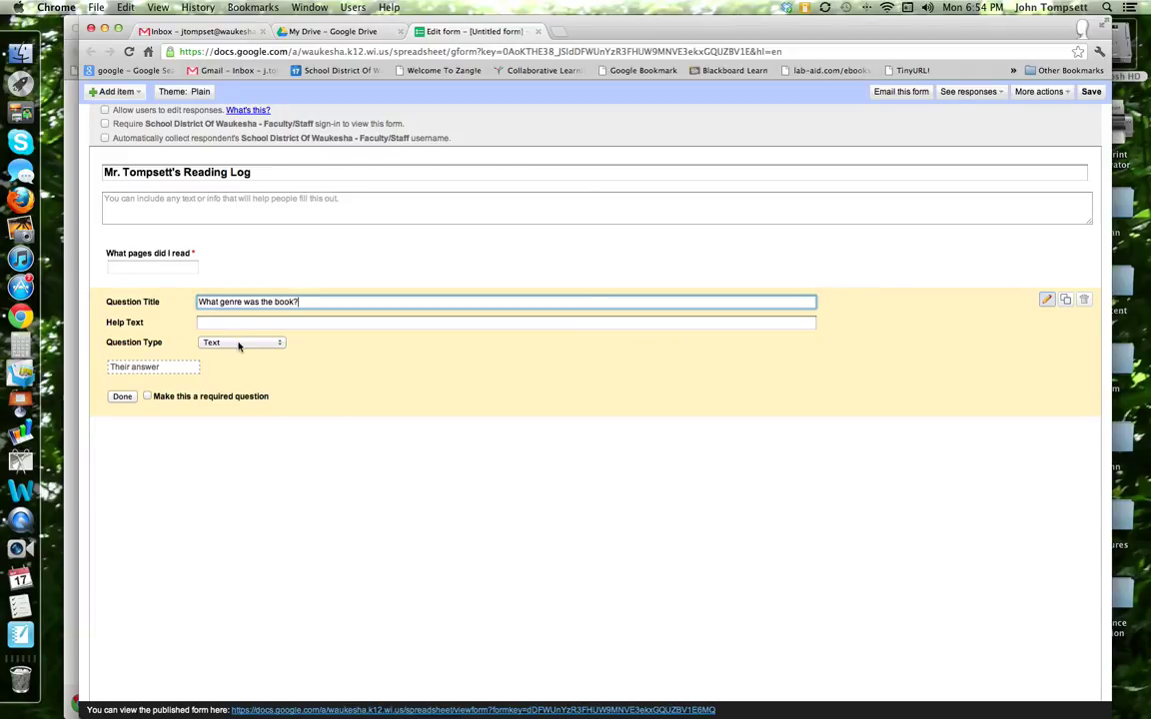
Keep the genre question's type as Text, make it required and finish editing it.
left_click(278, 342)
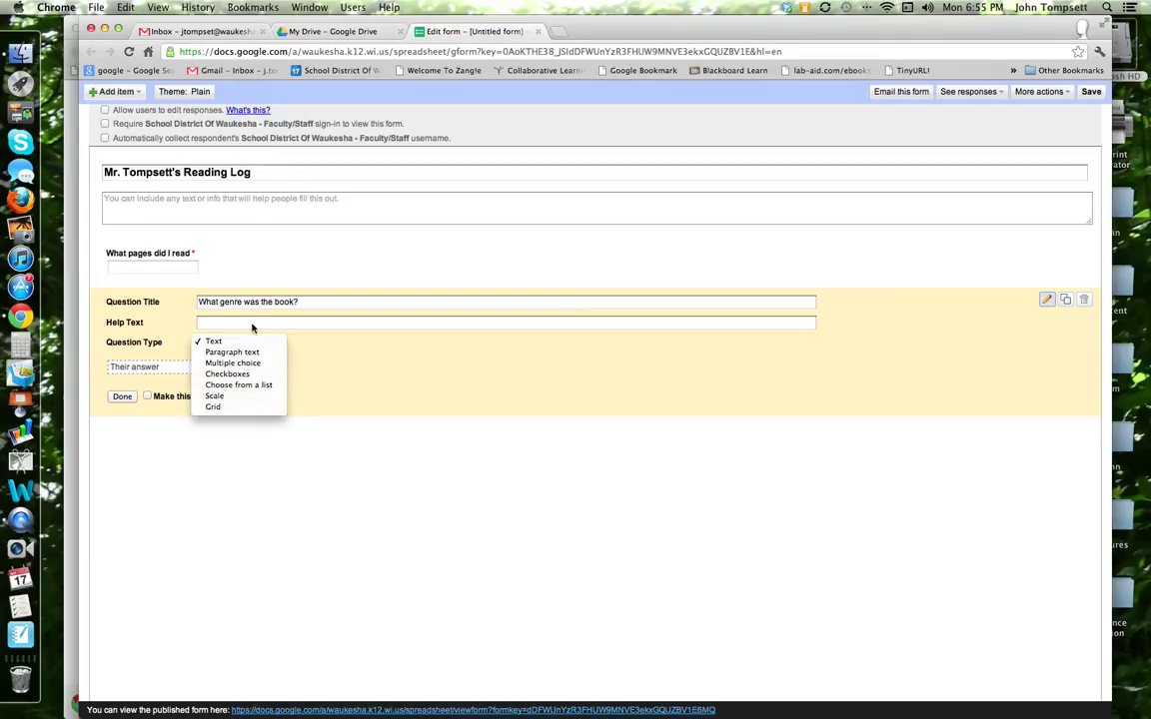
left_click(343, 357)
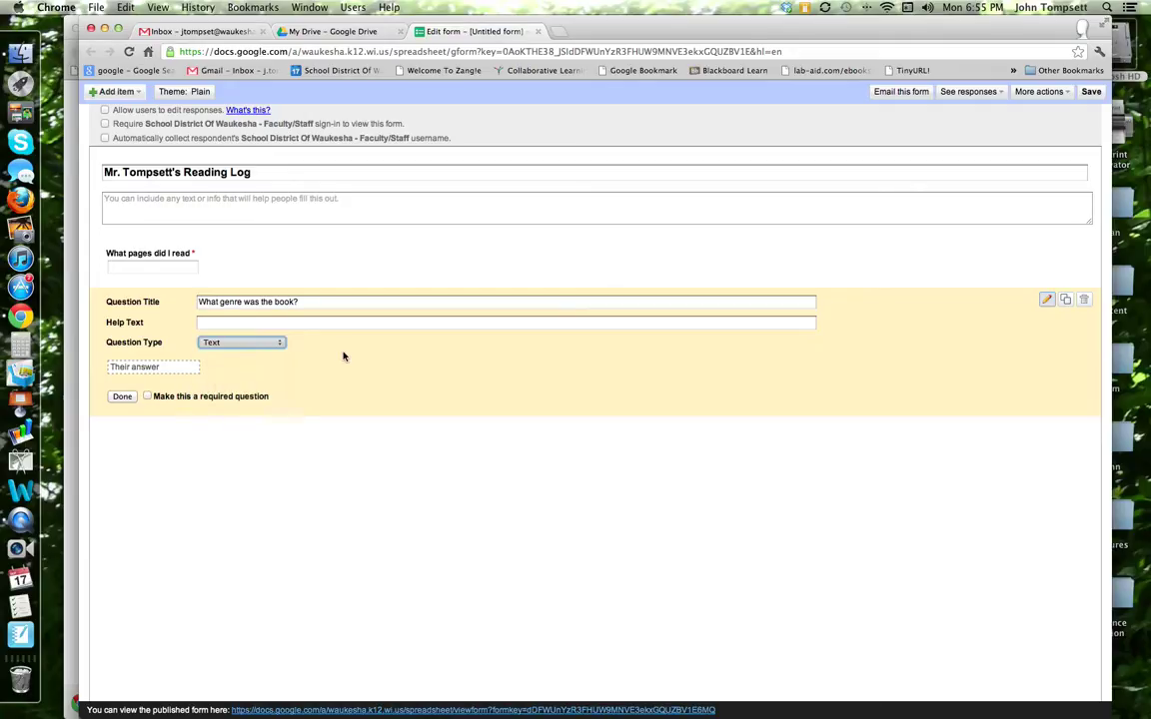
left_click(148, 396)
left_click(122, 397)
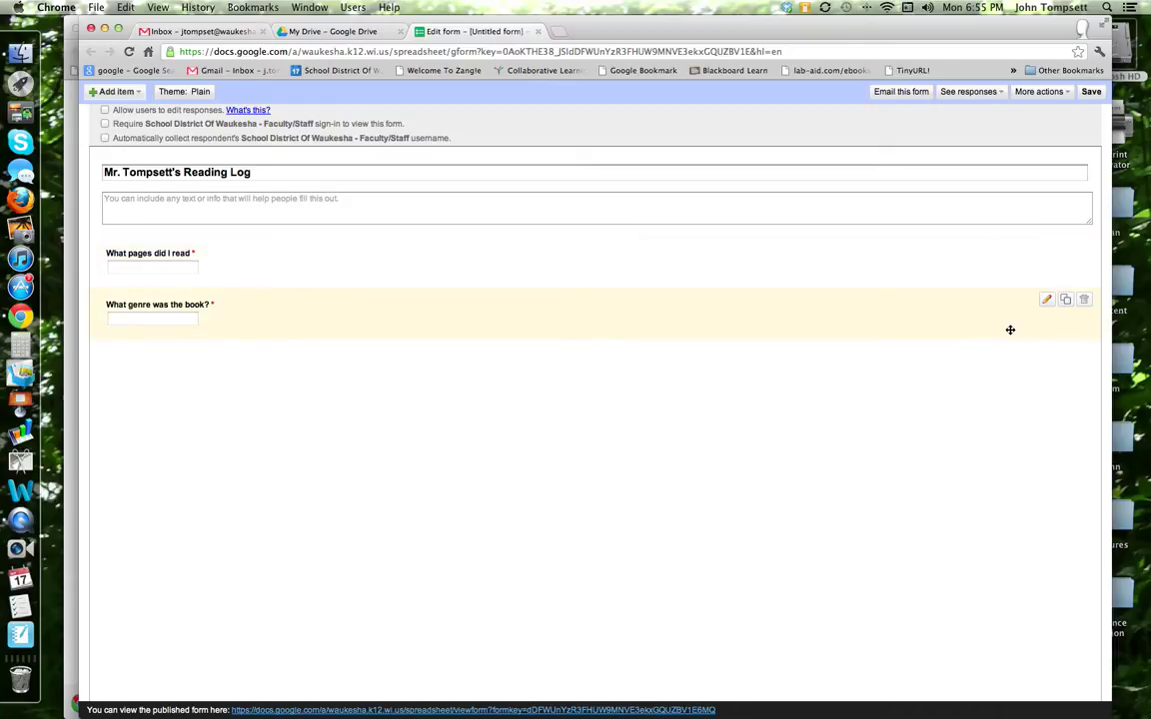
Add a required text question titled "What is the title of my book?".
left_click(137, 93)
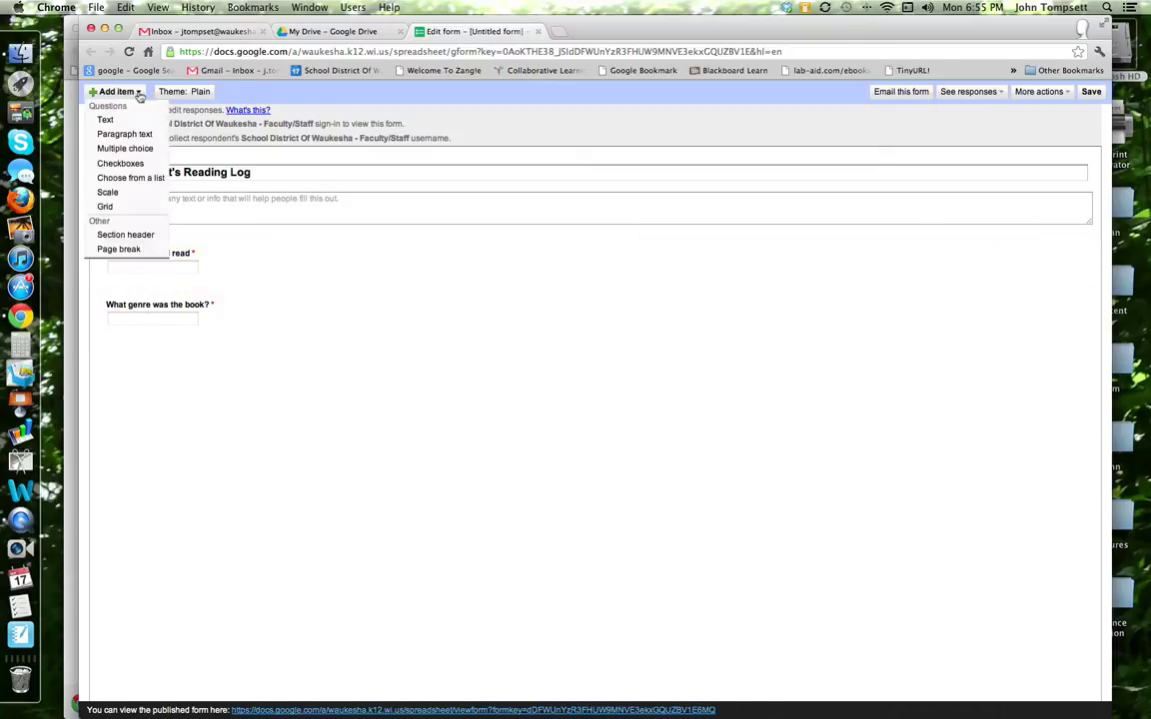
left_click(105, 118)
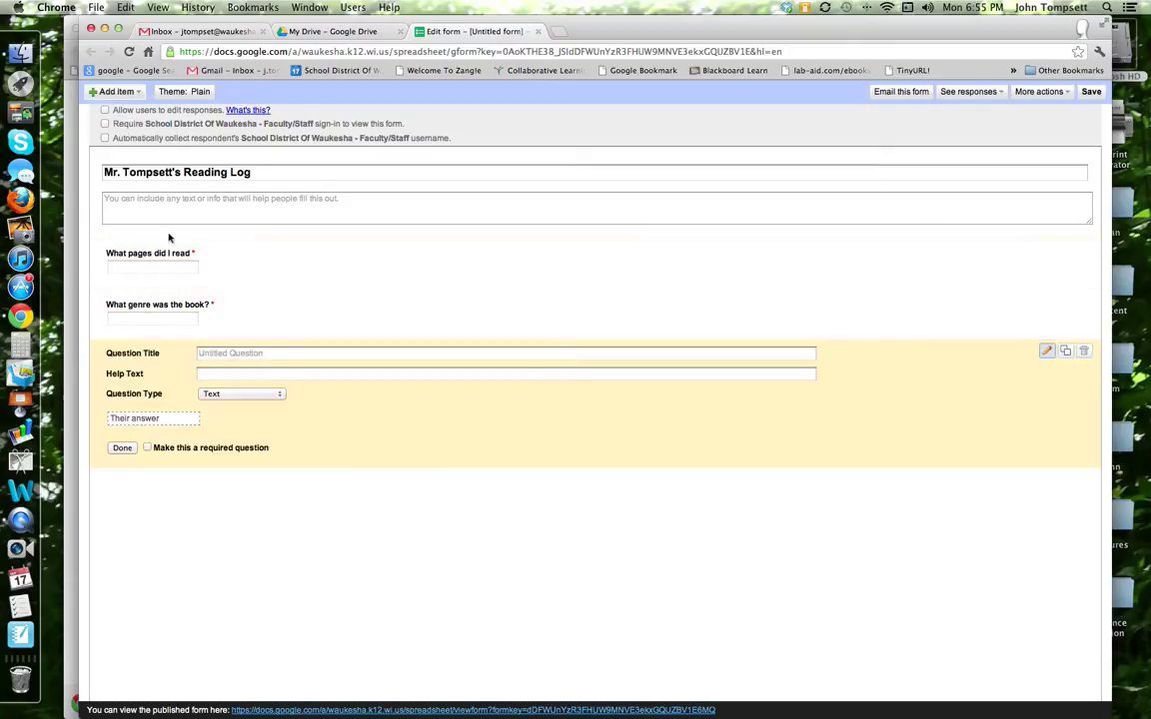
left_click(277, 354)
type("Wh")
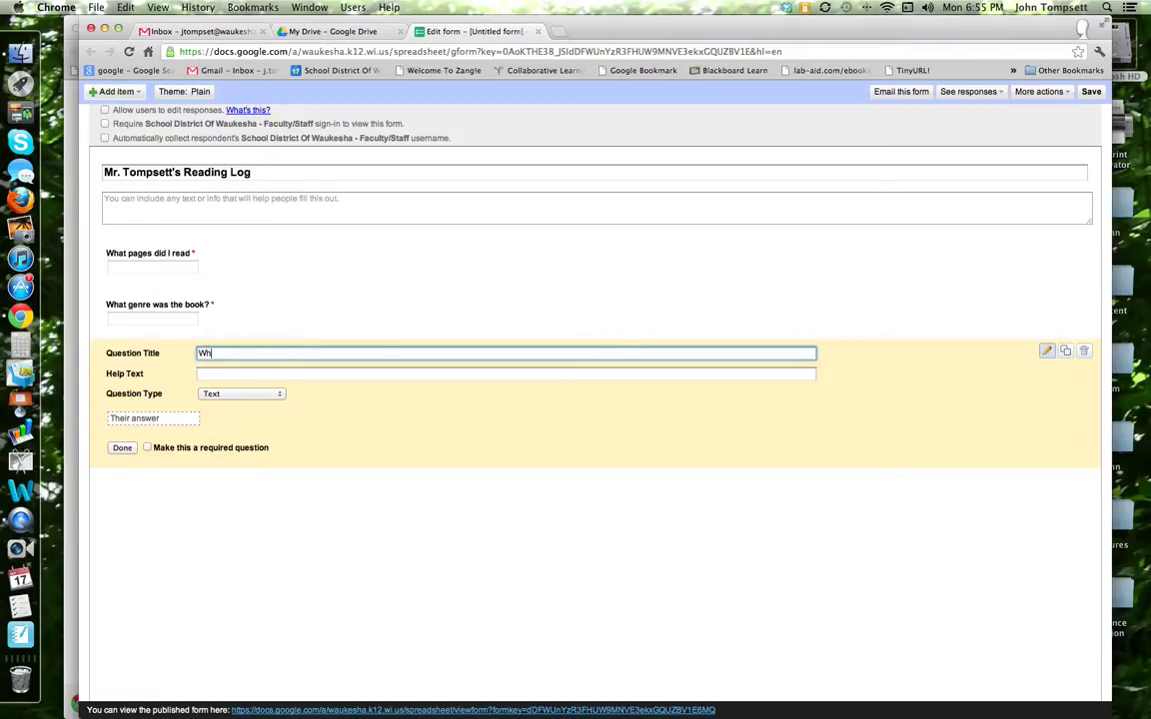
type("at is the title of my book?")
left_click(148, 449)
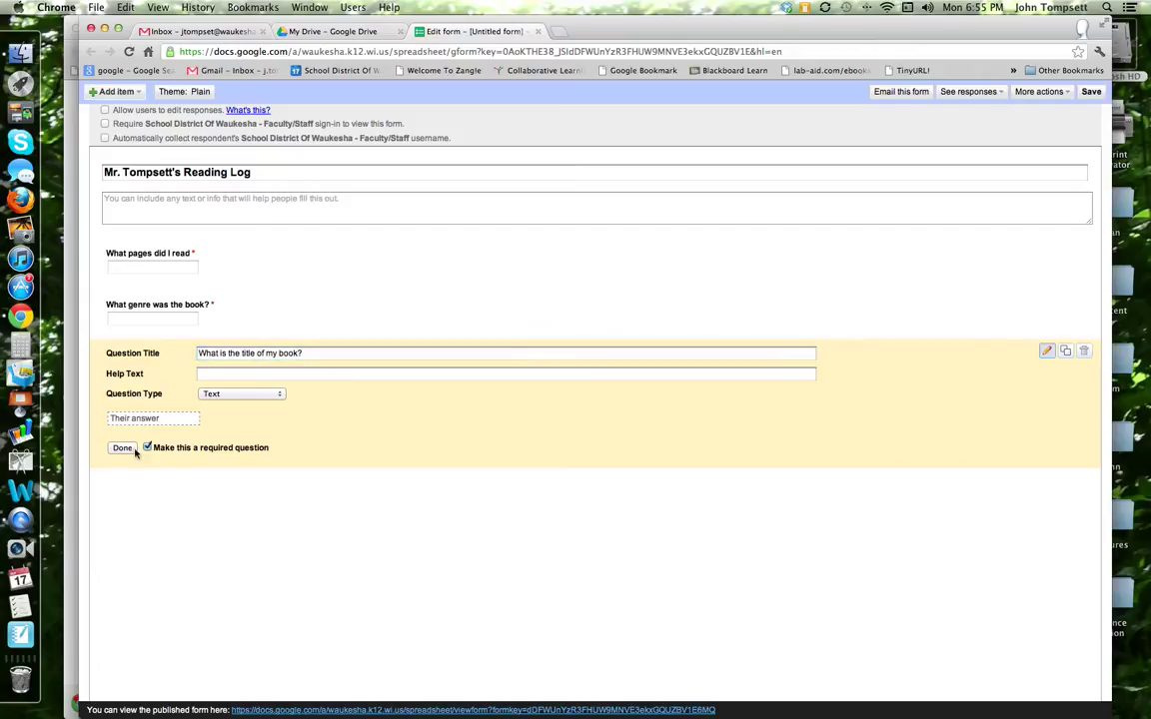
left_click(122, 448)
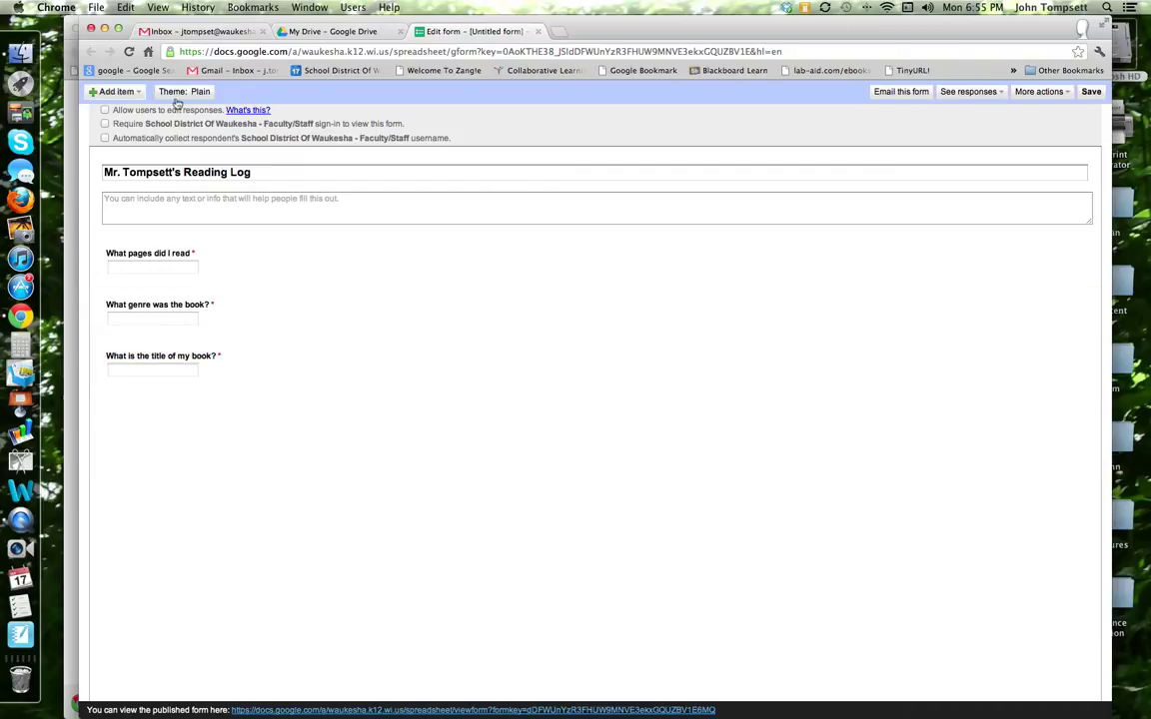
Add another required text question titled "How much time I spent reading".
left_click(125, 91)
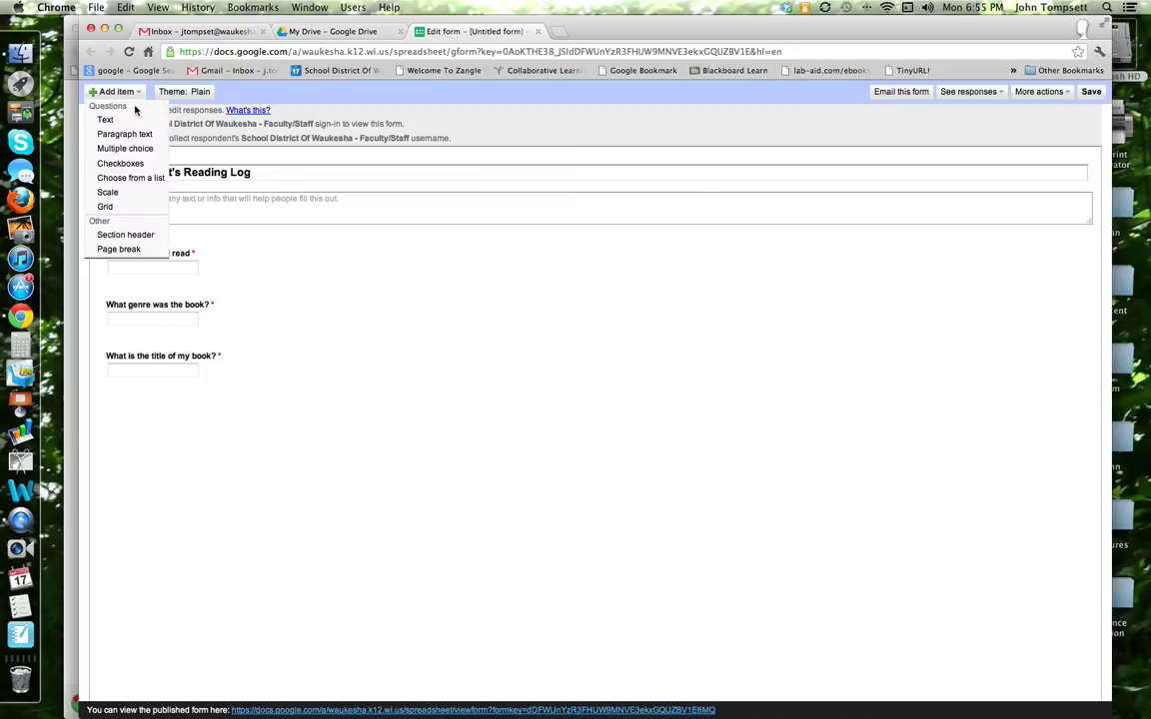
left_click(112, 120)
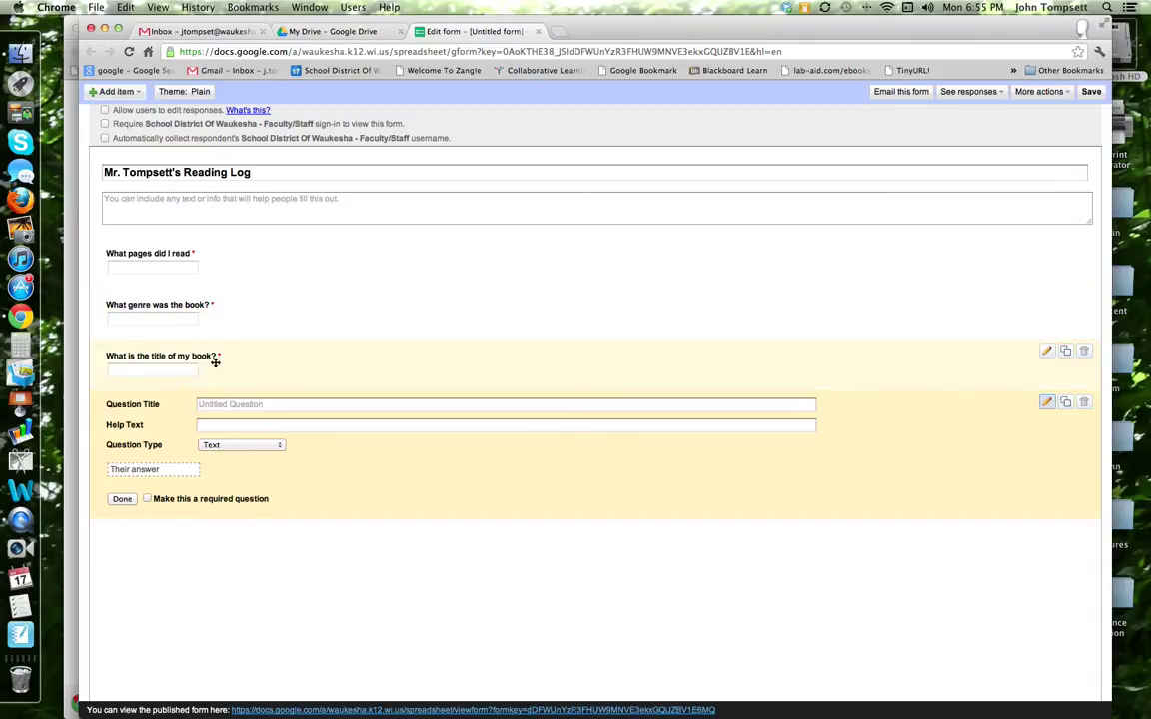
left_click(234, 405)
type("How mu")
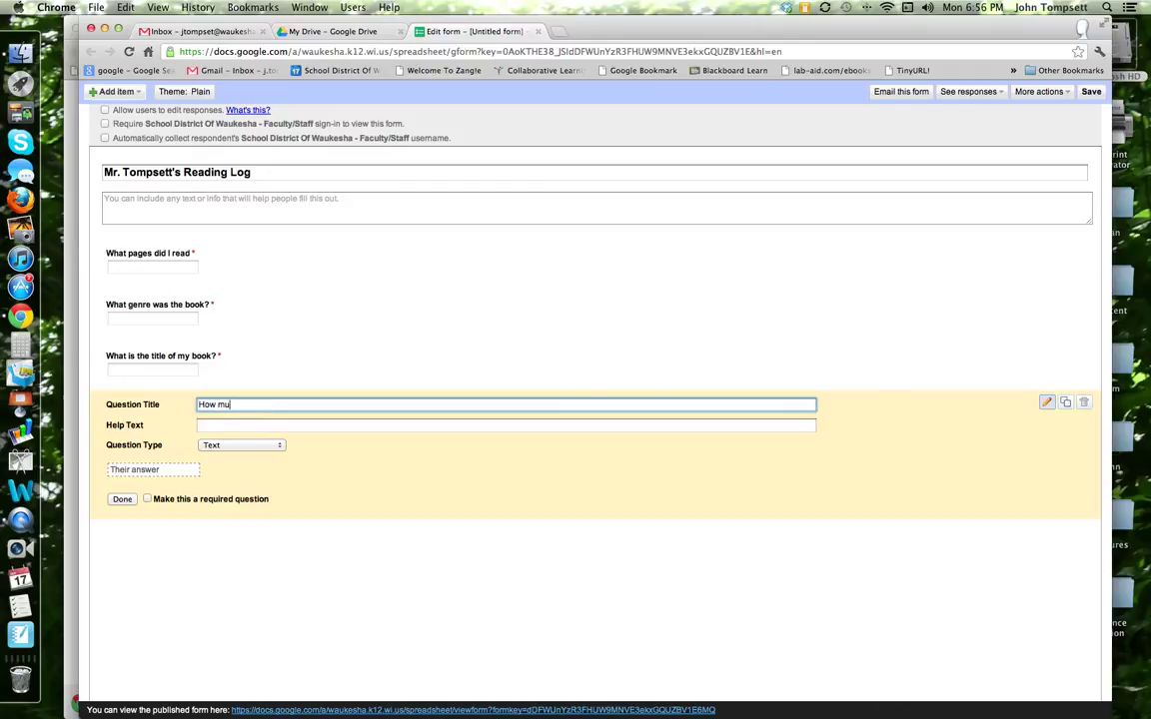
type("ch")
key("BackSpace")
key("BackSpace")
key("BackSpace")
key("BackSpace")
key("BackSpace")
key("BackSpace")
key("BackSpace")
key("BackSpace")
type("How much time I spent reading")
left_click(149, 498)
left_click(124, 501)
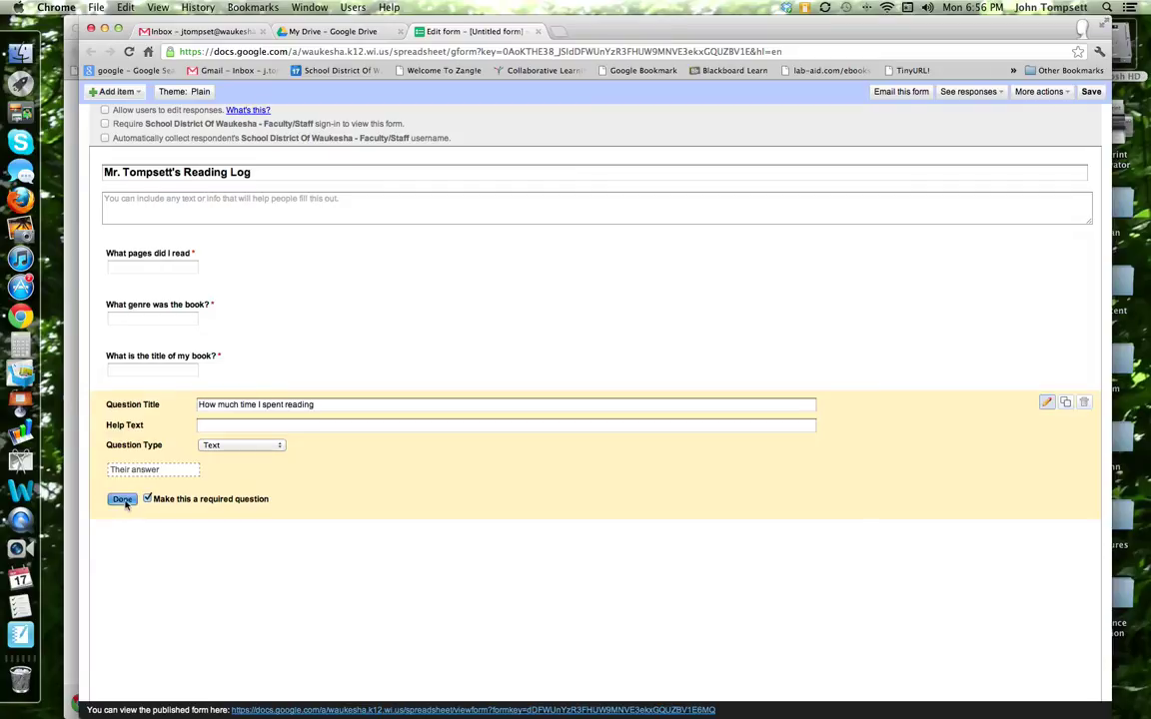
Add a text question titled "Quick summary of what I learned from the reading".
left_click(138, 93)
left_click(137, 121)
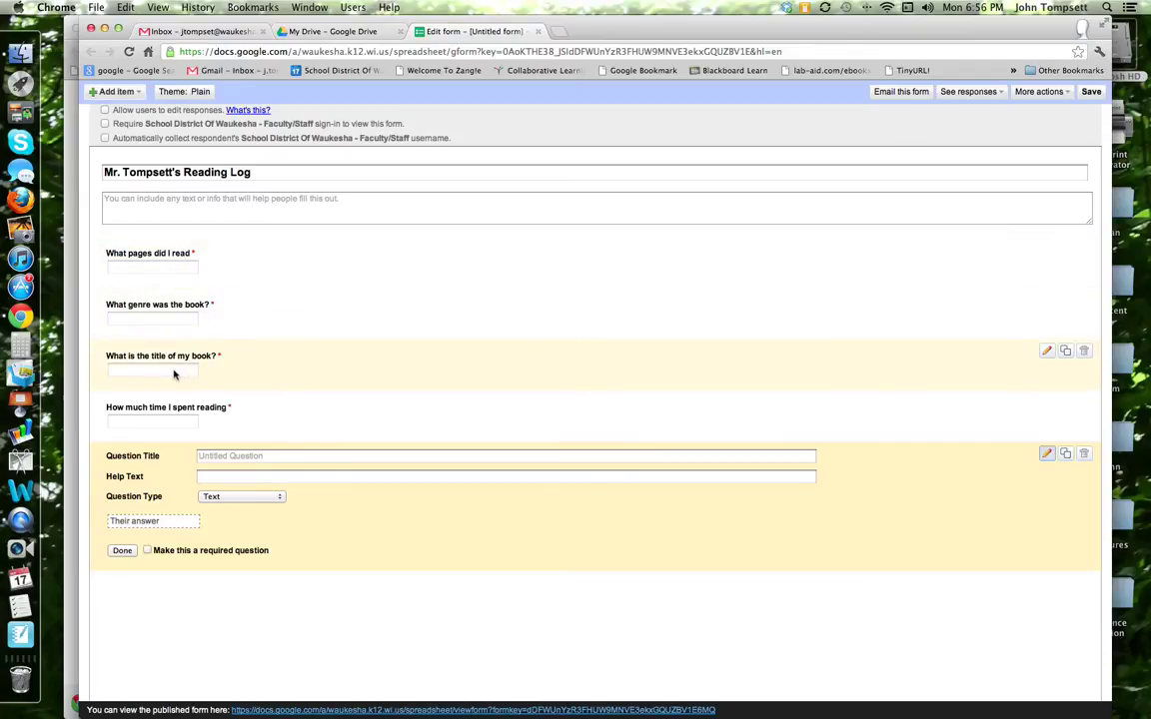
left_click(218, 456)
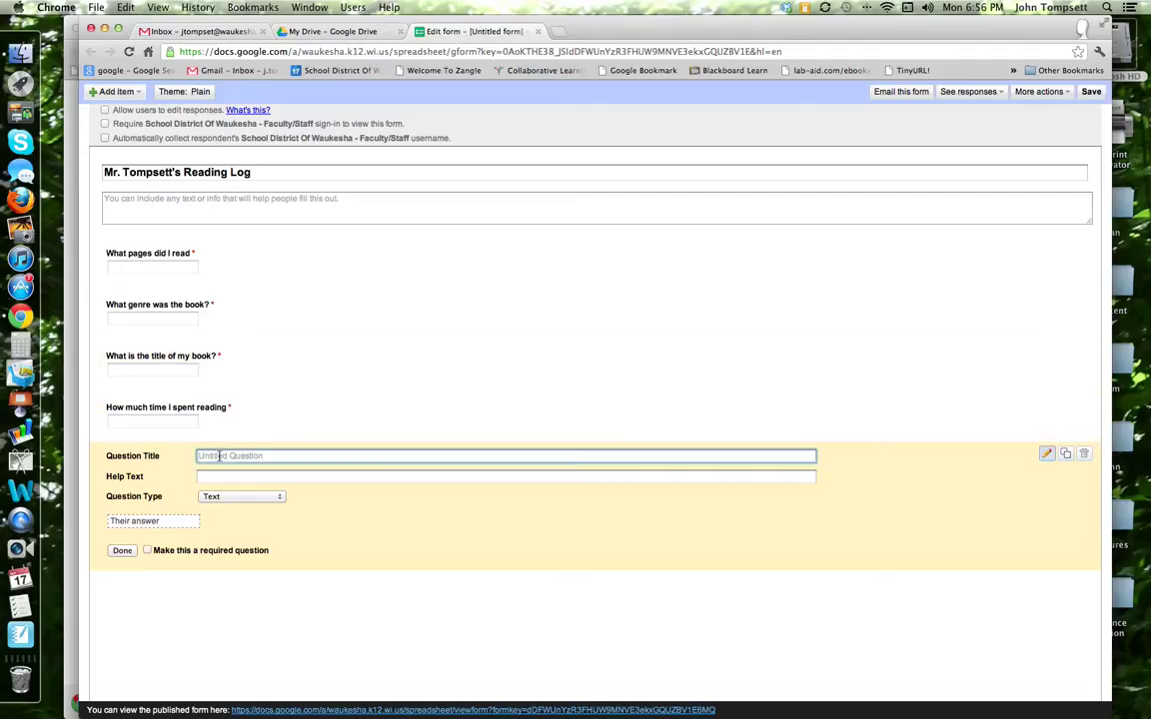
type("Quick summary of what I learned from the reading")
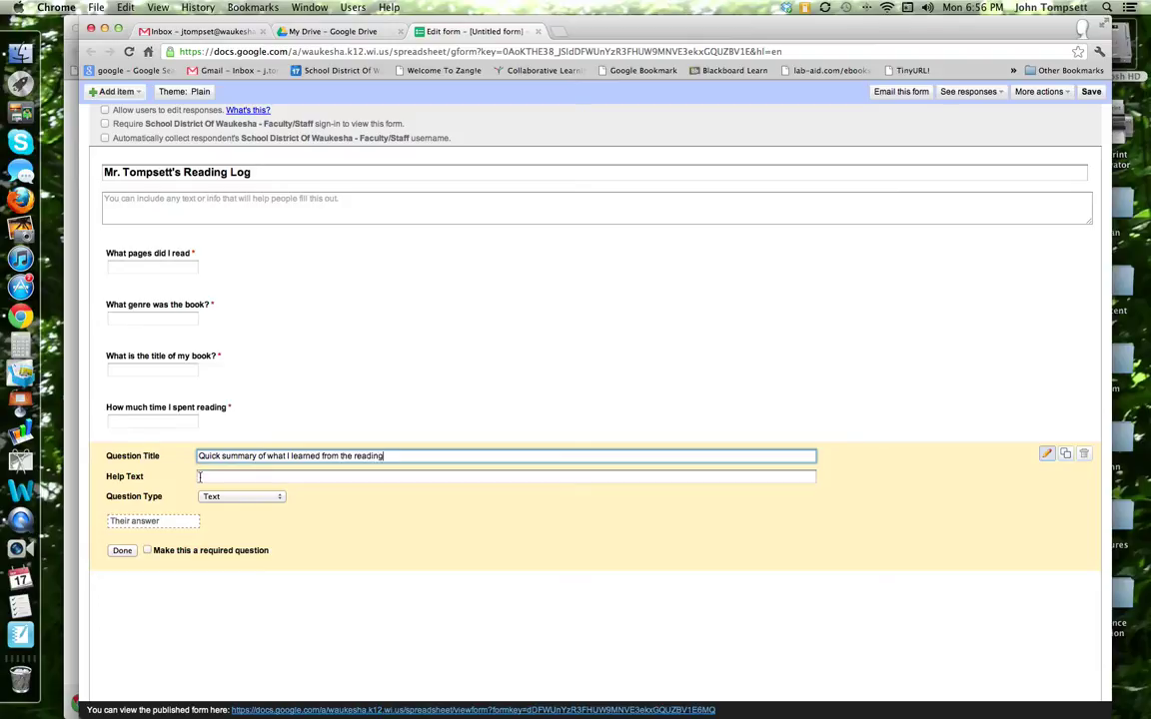
Give the summary question the help text "This is intended to be a sentence or two to tell what I read about." and make it required.
left_click(211, 477)
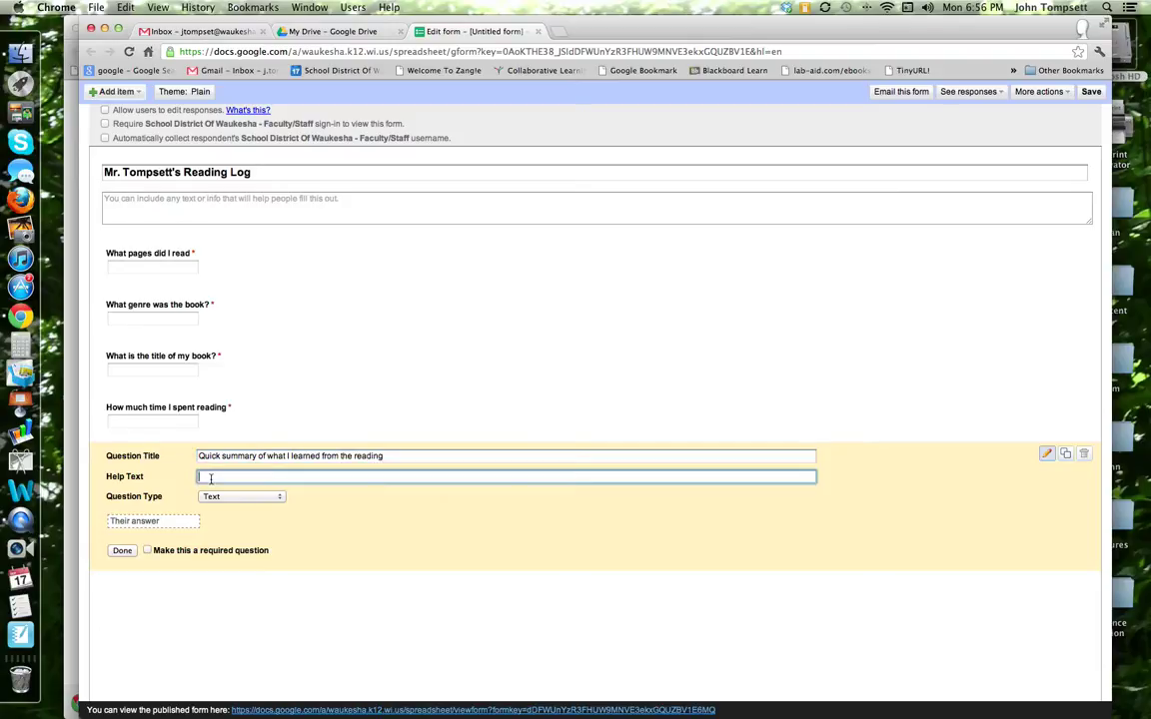
type("This is intended to be a sentence of")
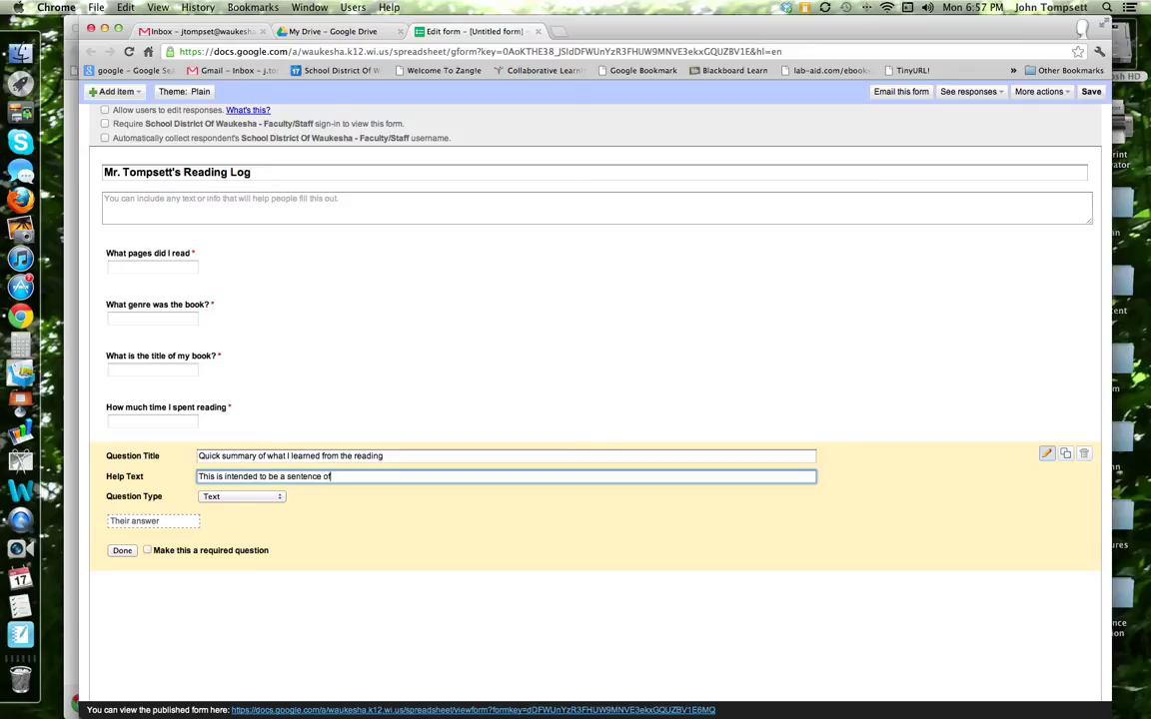
type(" two to tel")
type("l me")
key("BackSpace")
key("BackSpace")
key("BackSpace")
type("what I read about.")
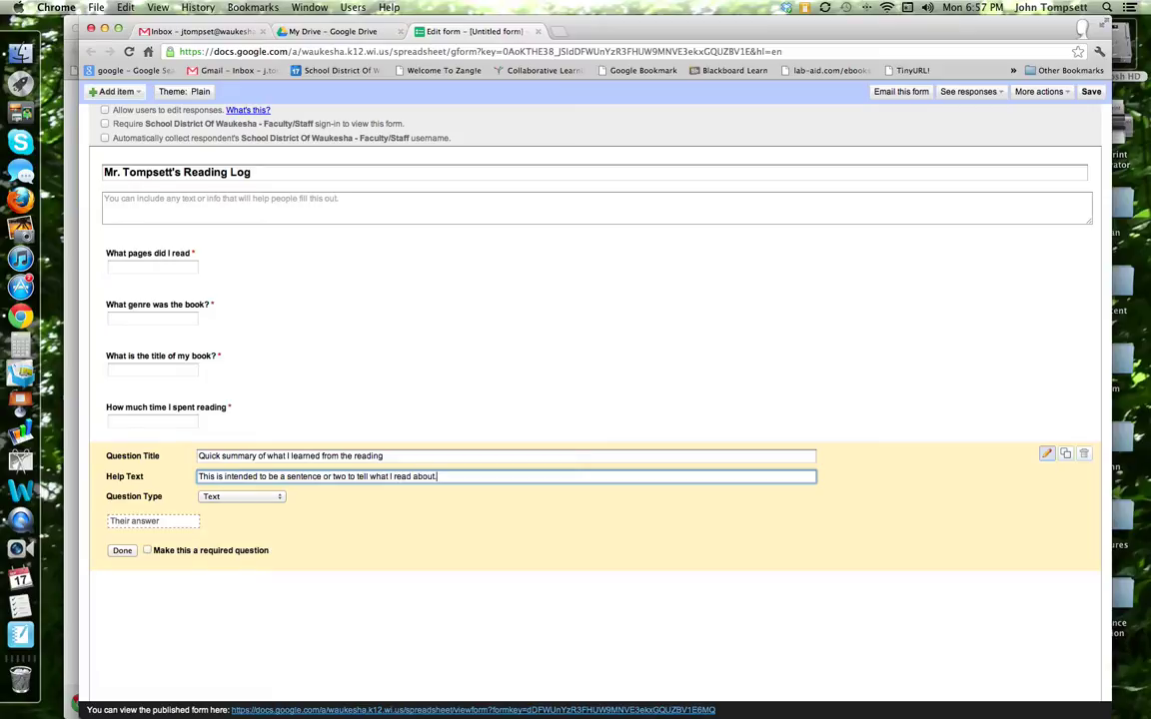
left_click(148, 551)
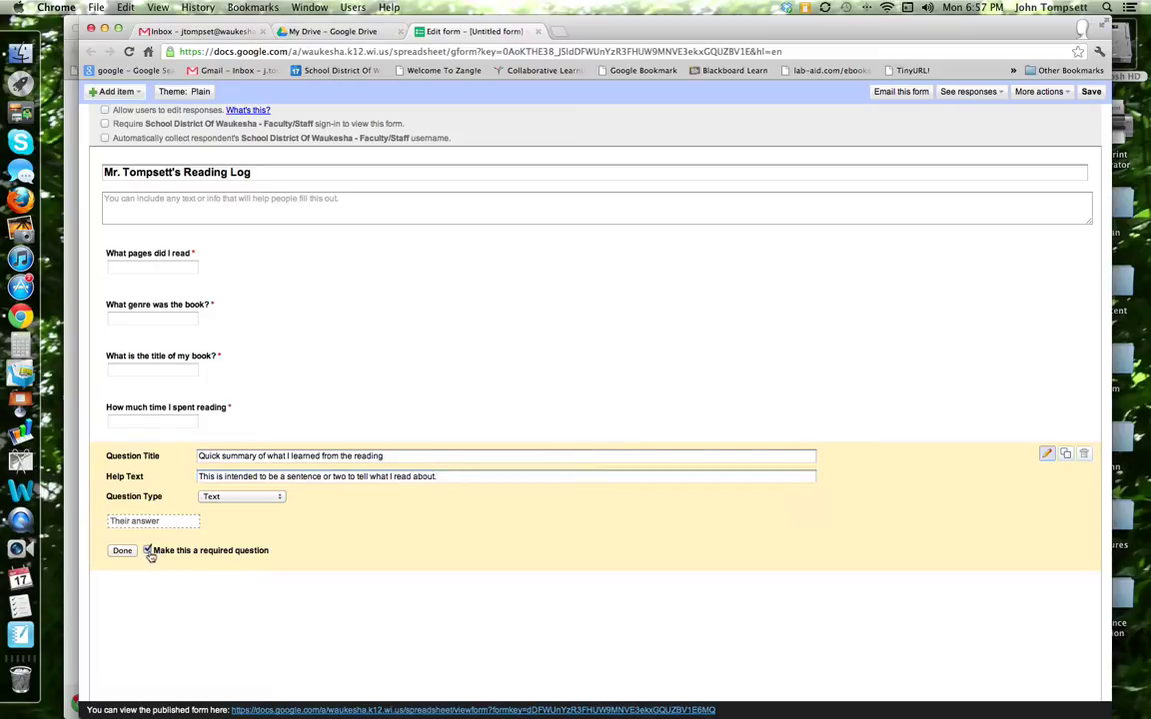
left_click(121, 551)
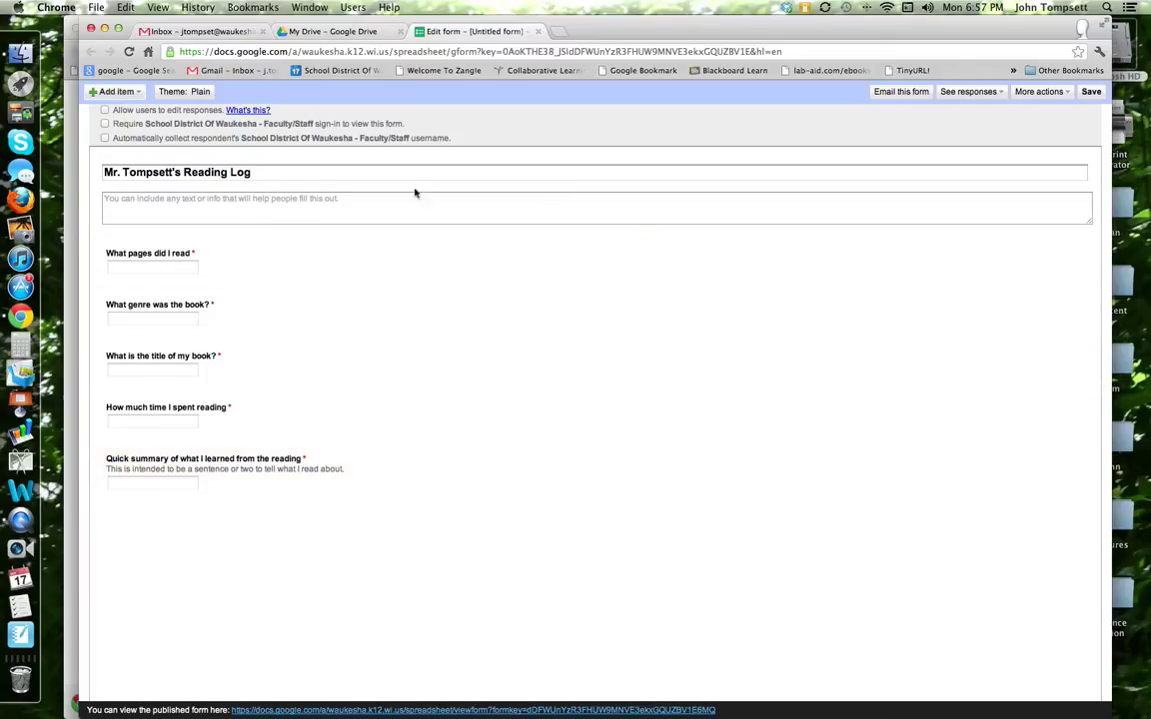
Browse to the second page of form themes and apply the Swimming with the Fishes theme.
left_click(200, 92)
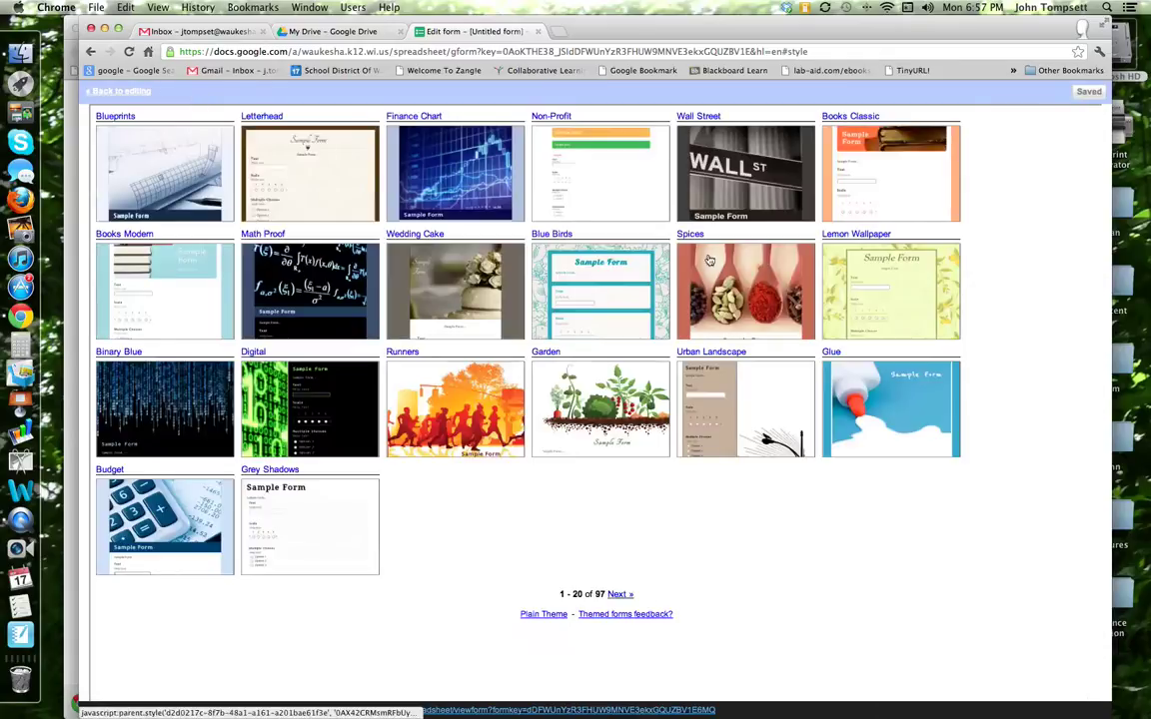
left_click(616, 596)
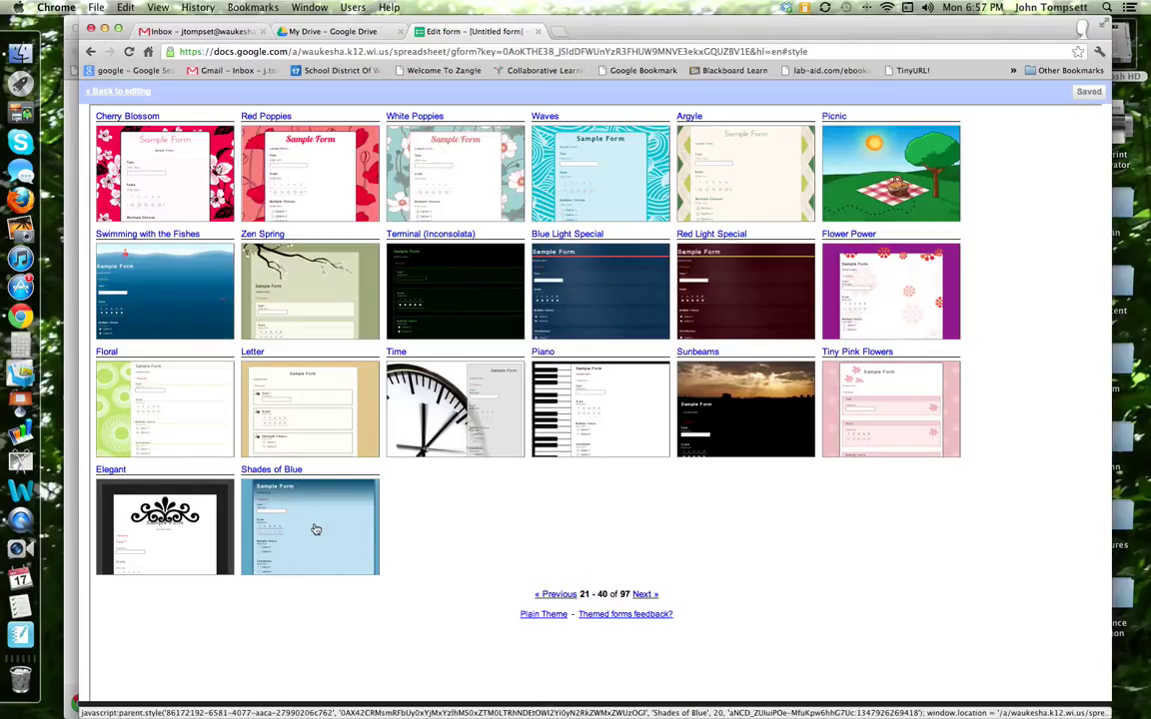
left_click(157, 297)
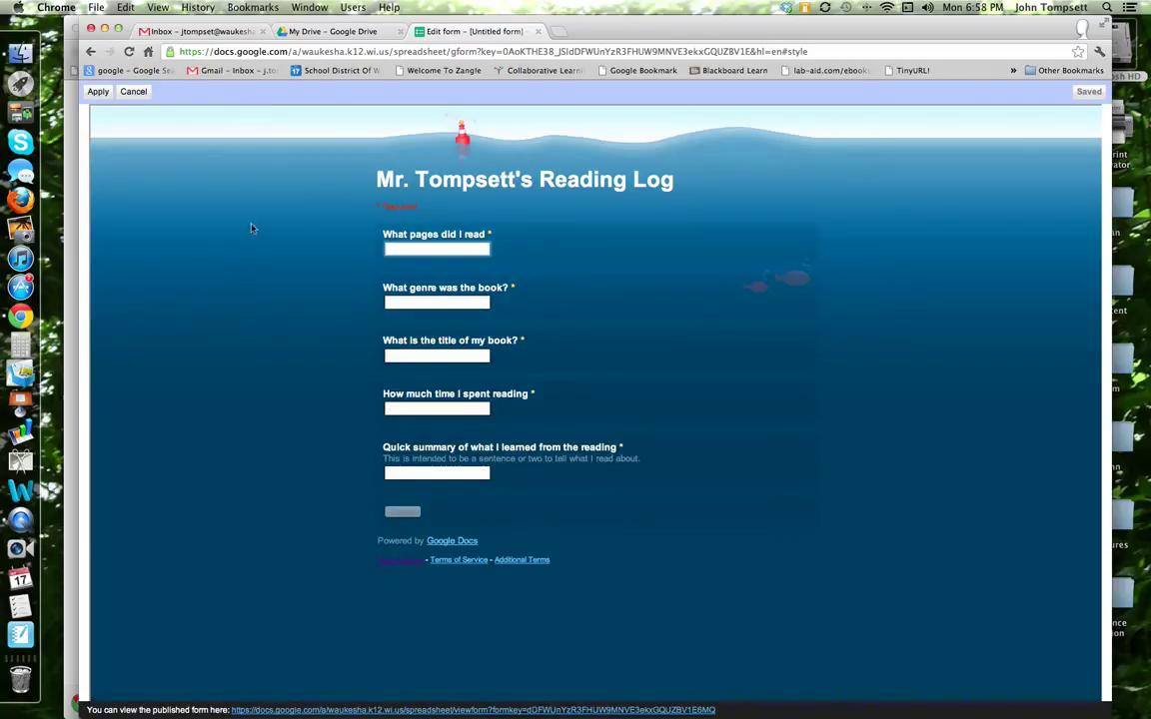
left_click(99, 92)
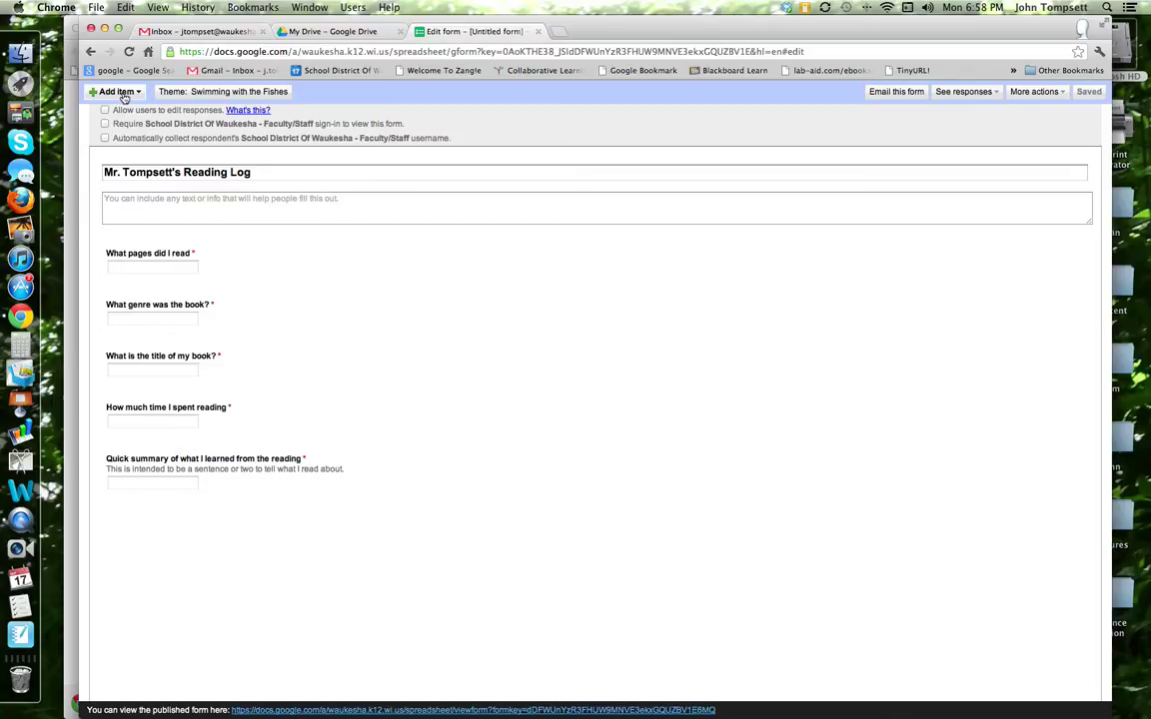
left_click(1055, 94)
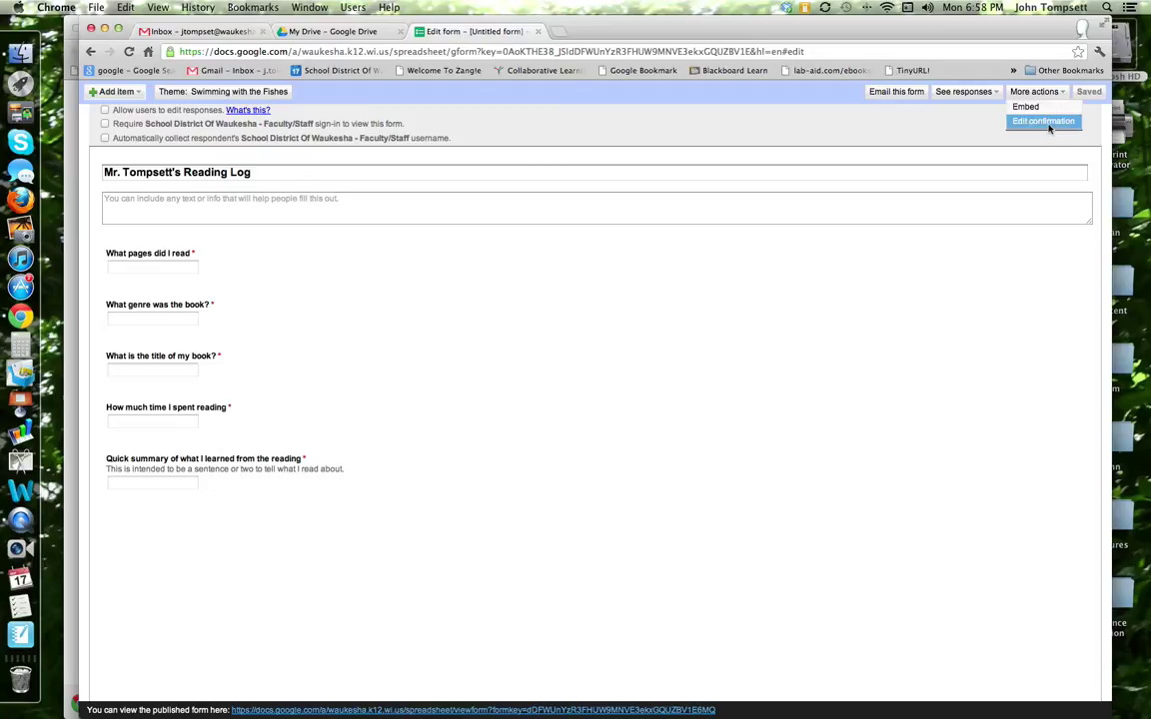
left_click(992, 93)
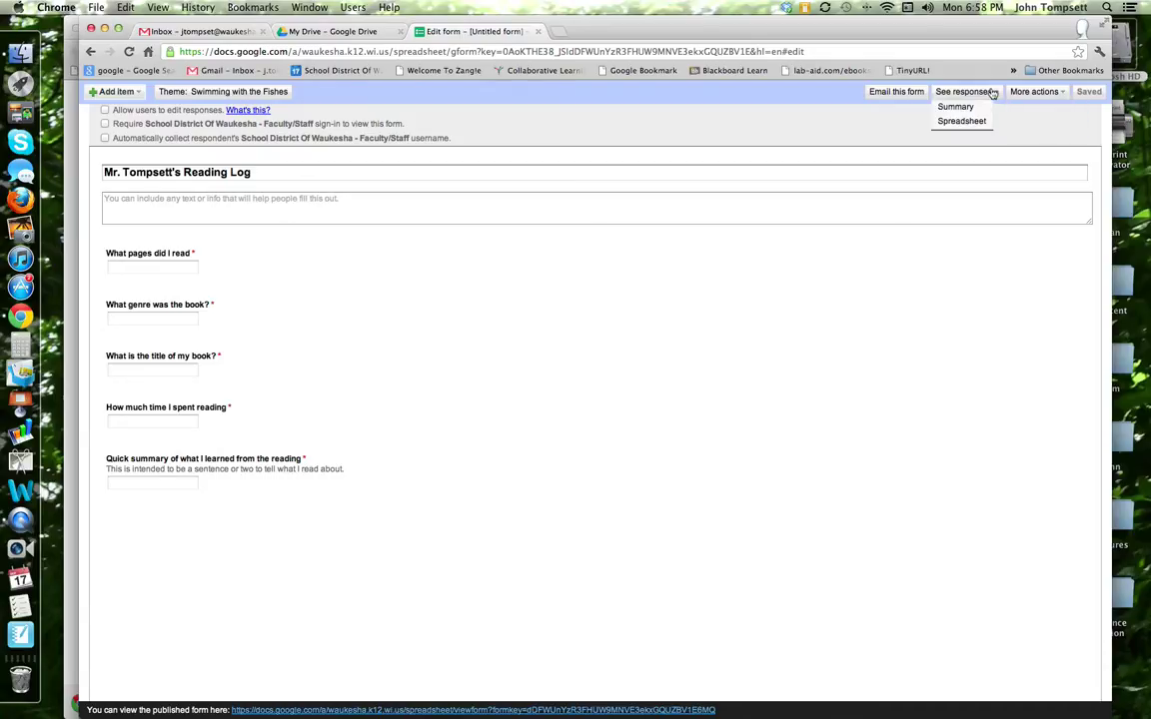
Email the form to the sender's own school address as a link only, without including the form in the email.
left_click(899, 92)
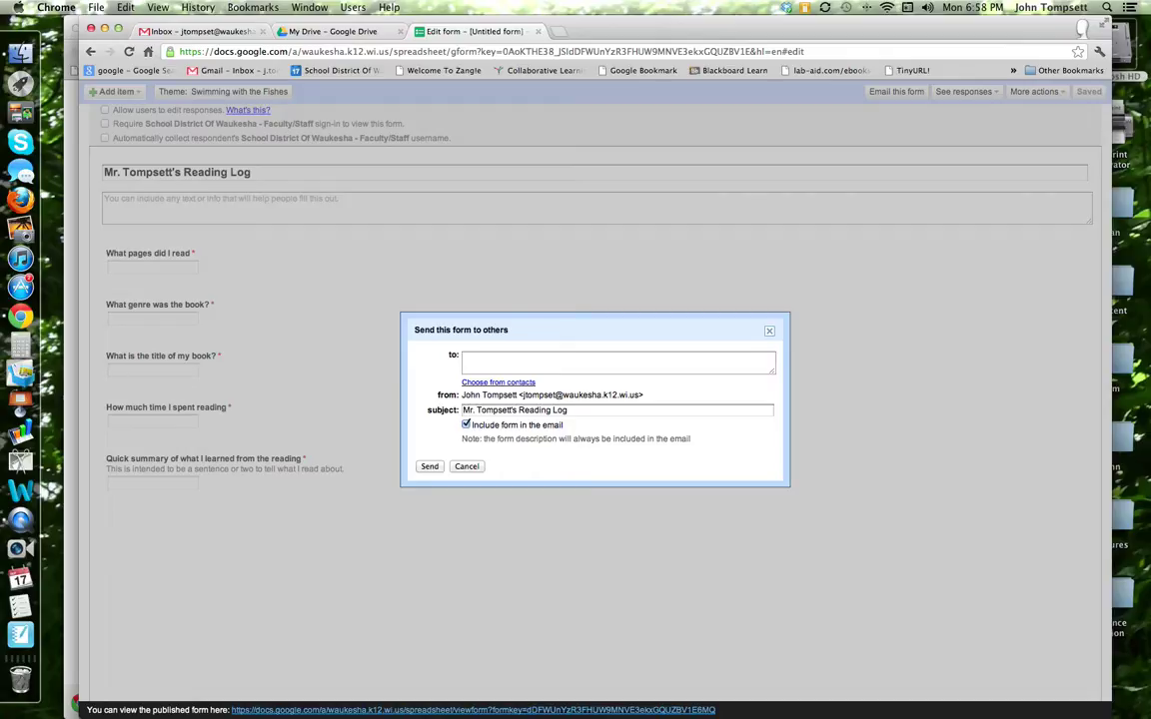
left_click(471, 358)
type("j")
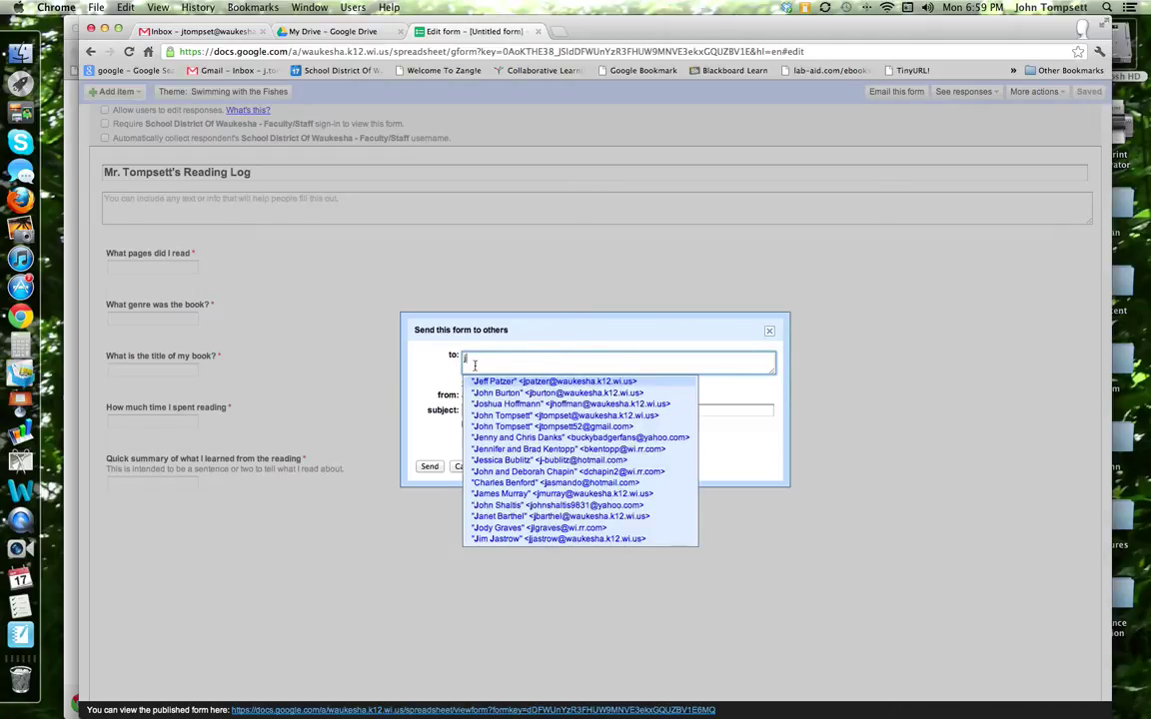
left_click(498, 418)
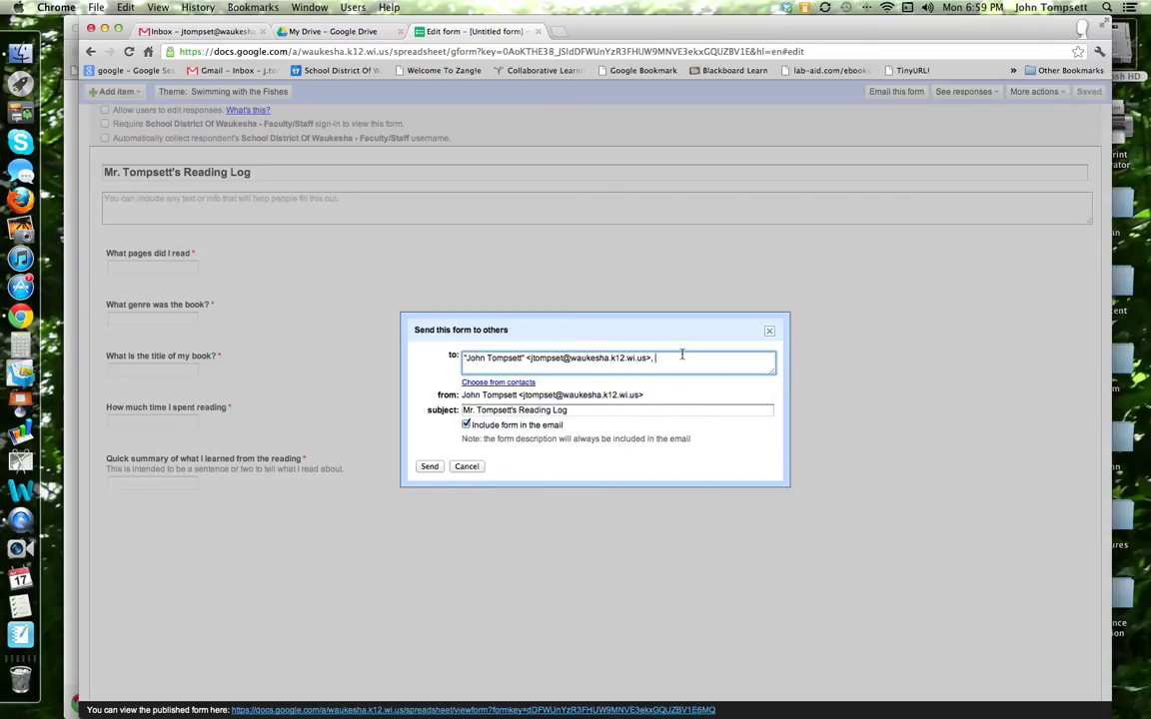
left_click(466, 426)
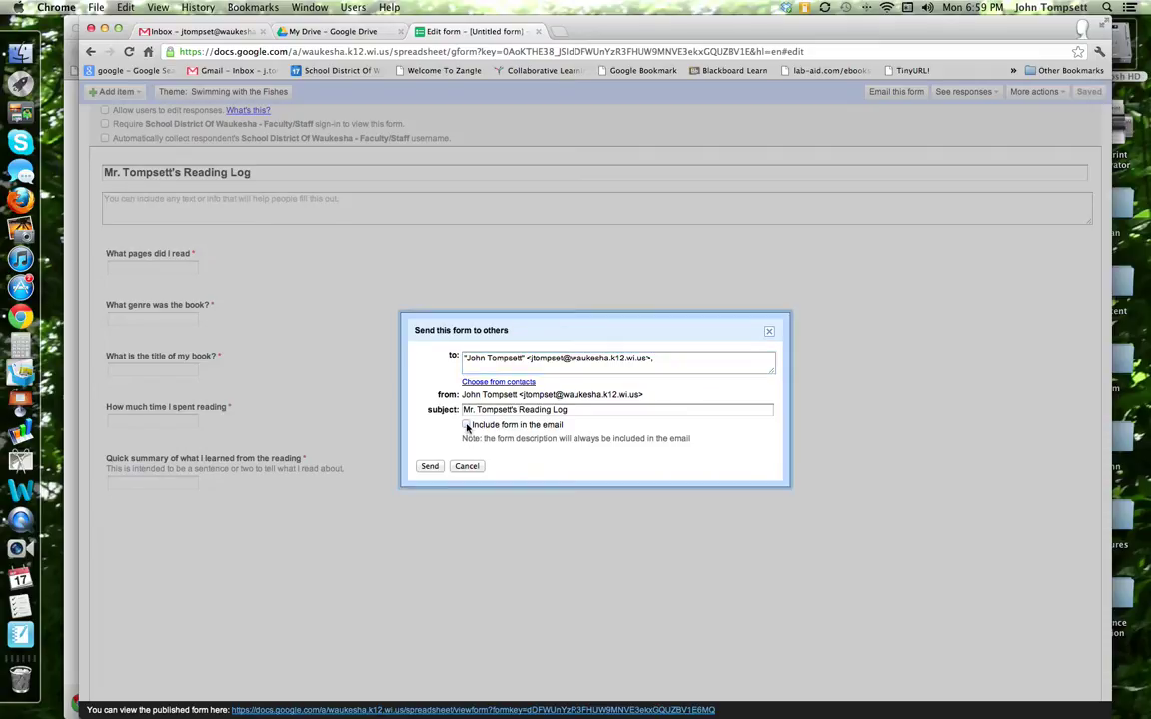
left_click(429, 466)
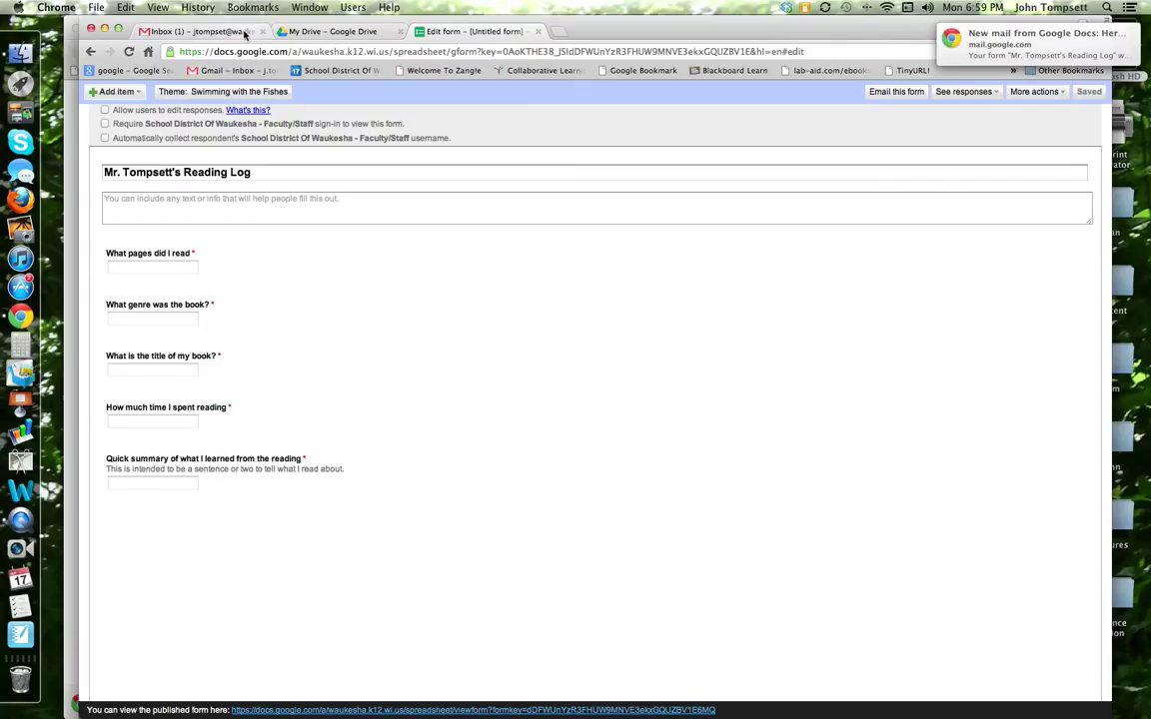
Switch to Google Drive and locate the reading log spreadsheet in the My Drive list.
left_click(305, 32)
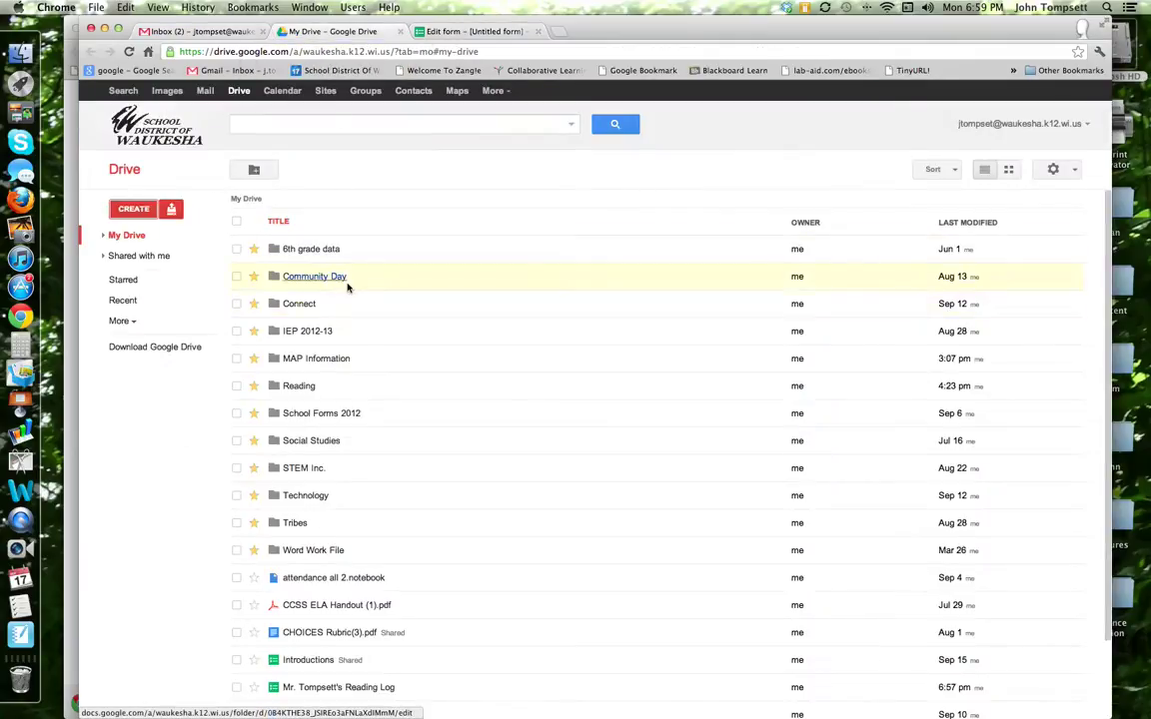
scroll(485, 369, "down", 1)
scroll(486, 370, "down", 5)
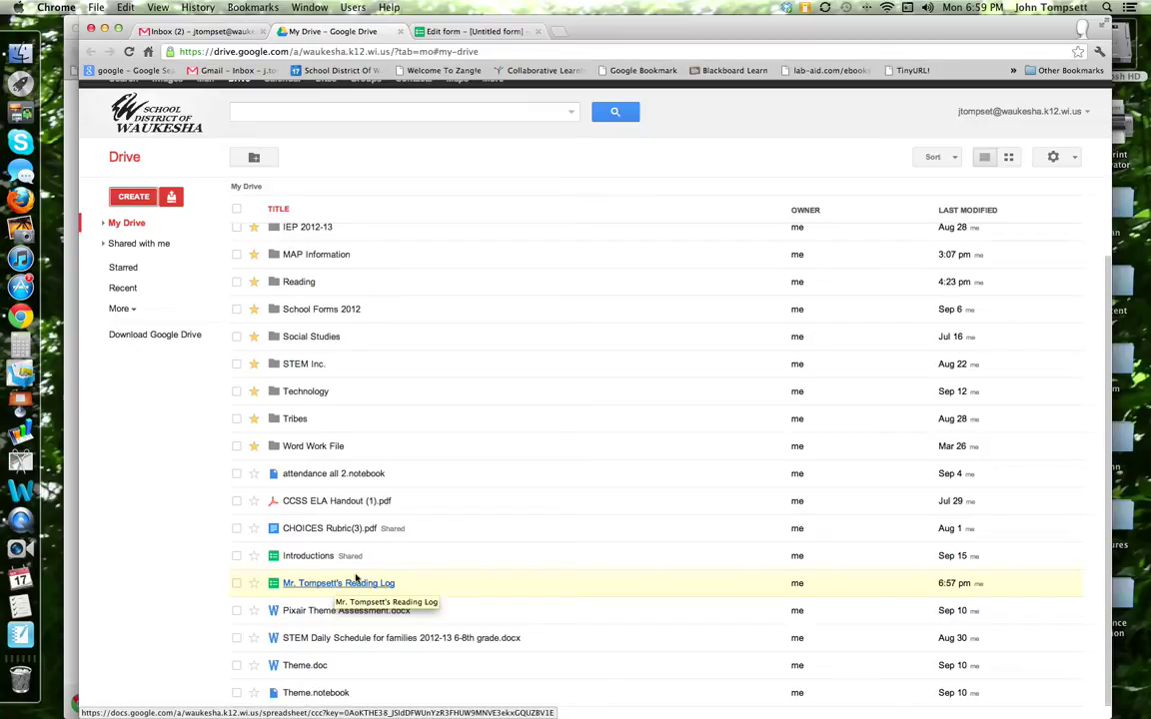
Switch to Gmail, view the live form through the link in the reading log invitation, and return to the message.
left_click(224, 33)
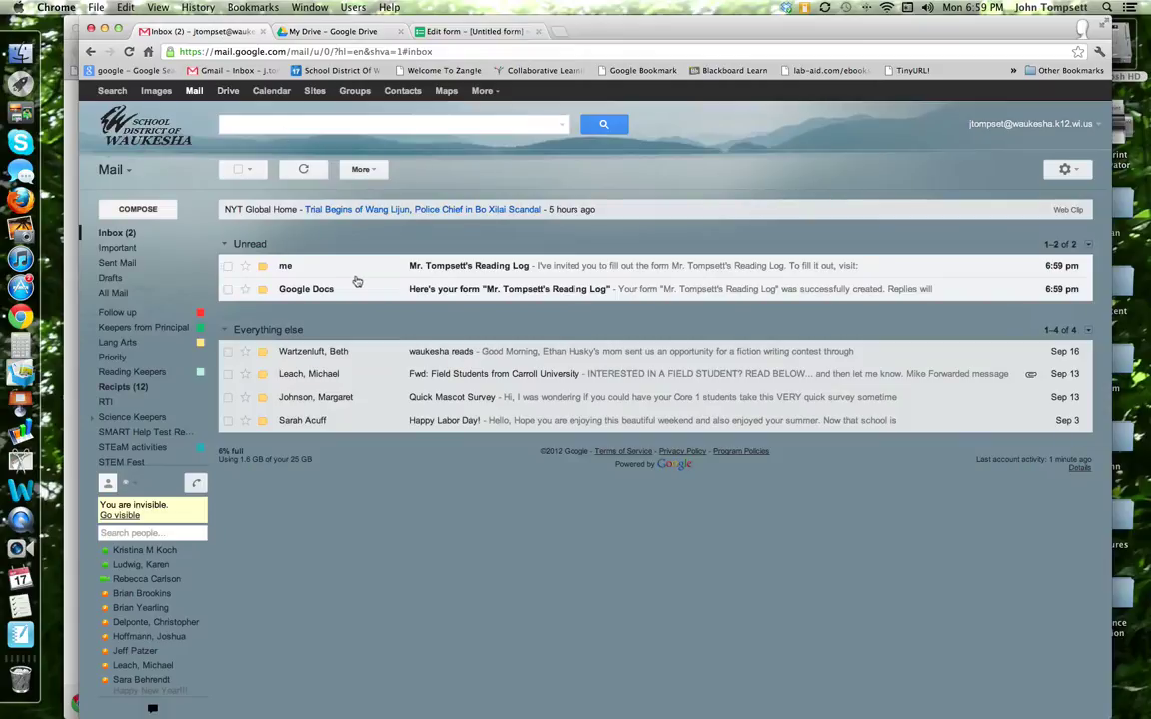
left_click(287, 268)
left_click(284, 268)
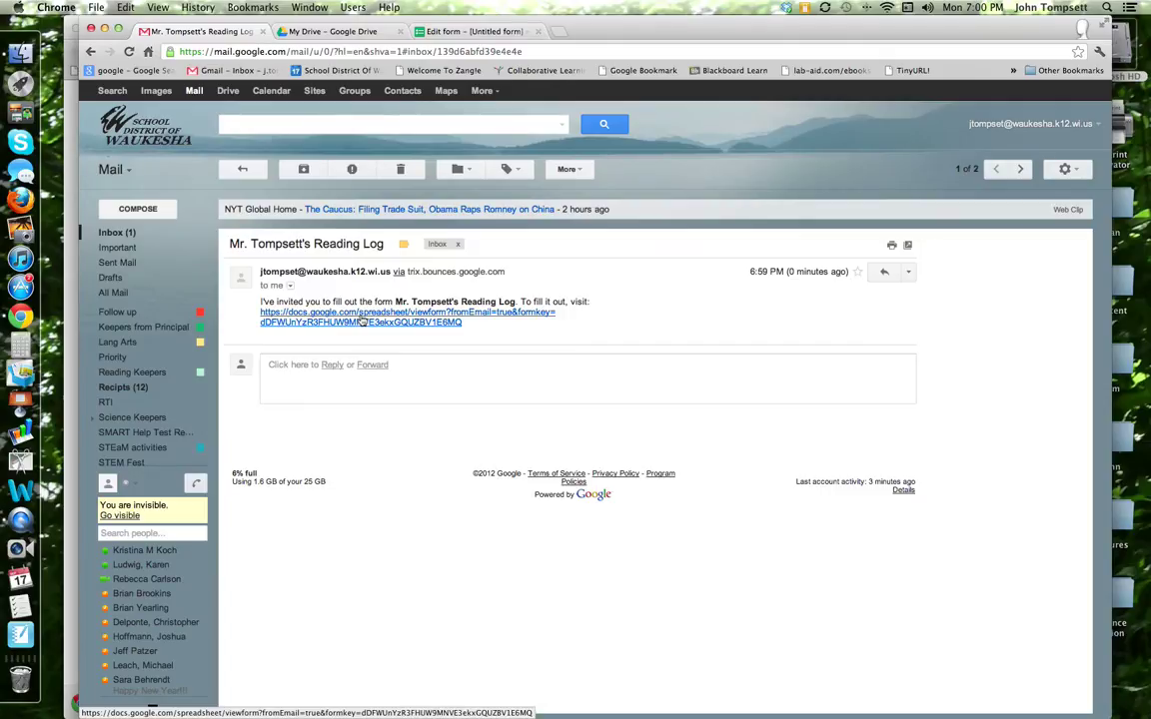
left_click(362, 319)
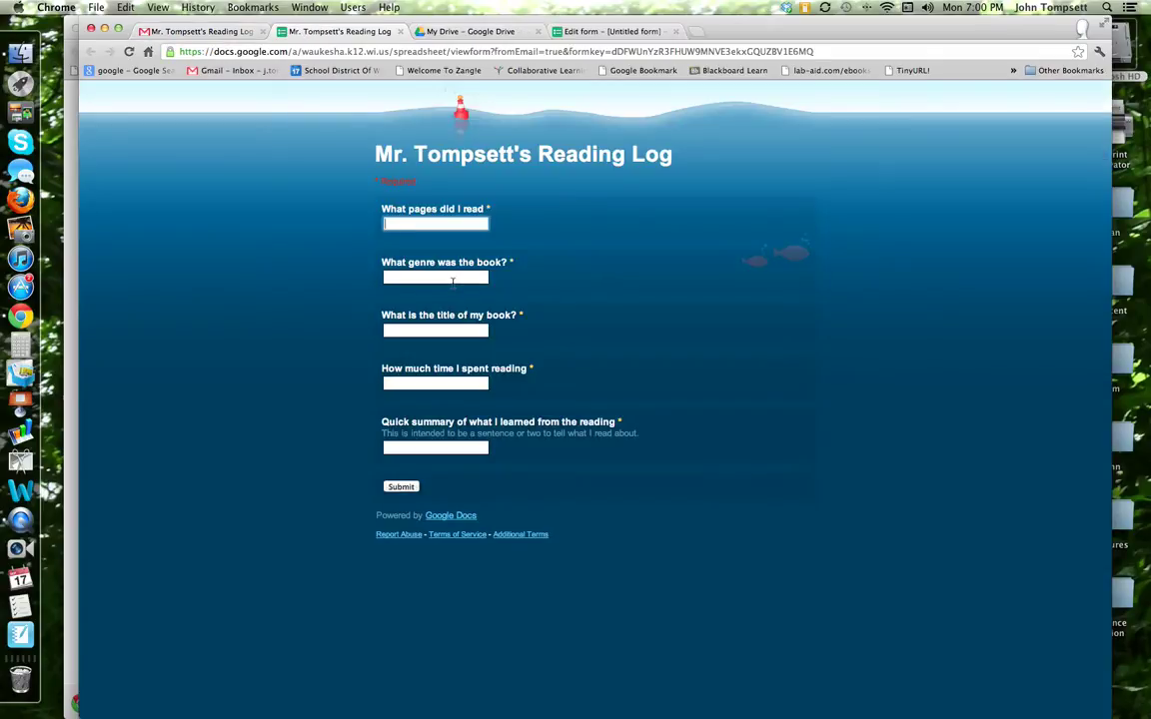
left_click(431, 224)
left_click(200, 32)
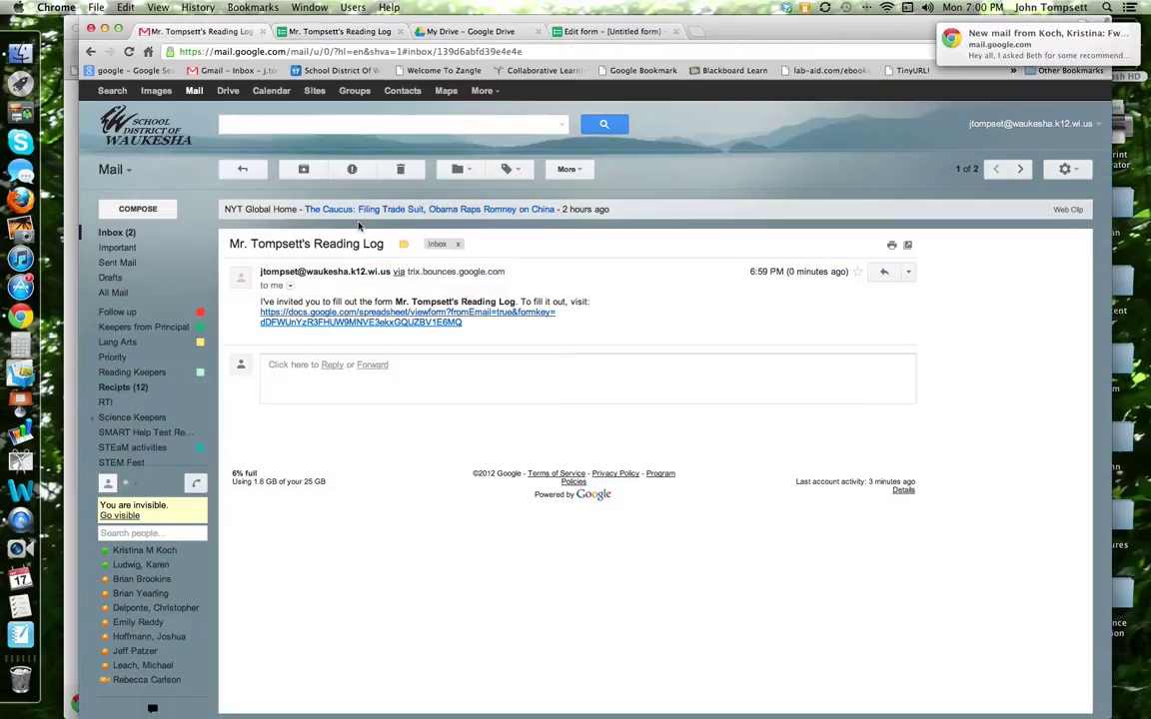